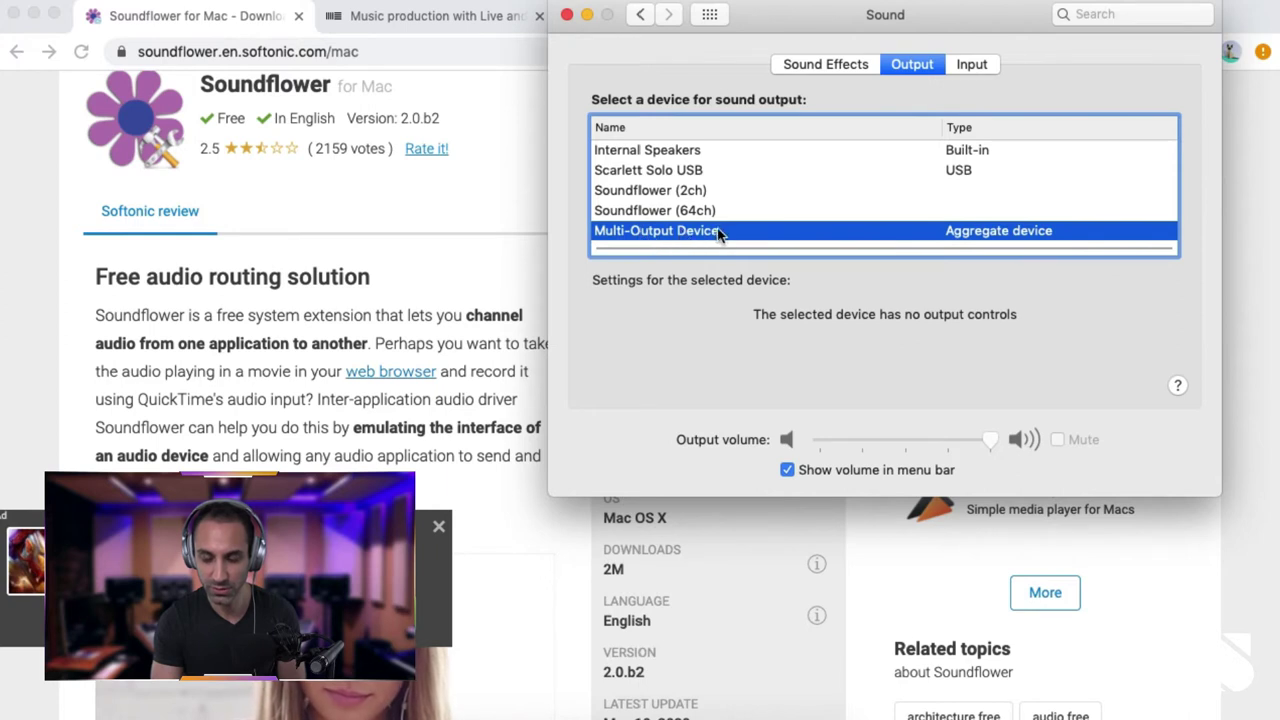
- Confirm Scarlett Solo USB is the selected sound input, then close the Sound settings
click(970, 64)
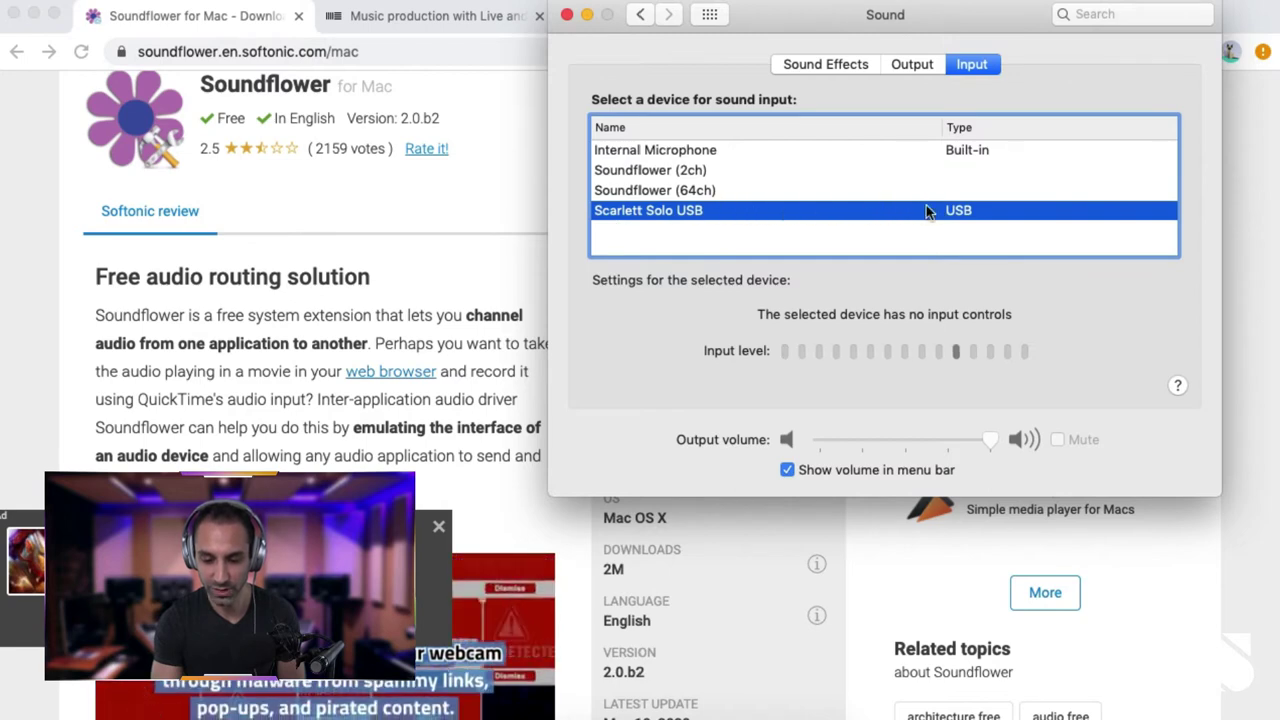
click(567, 14)
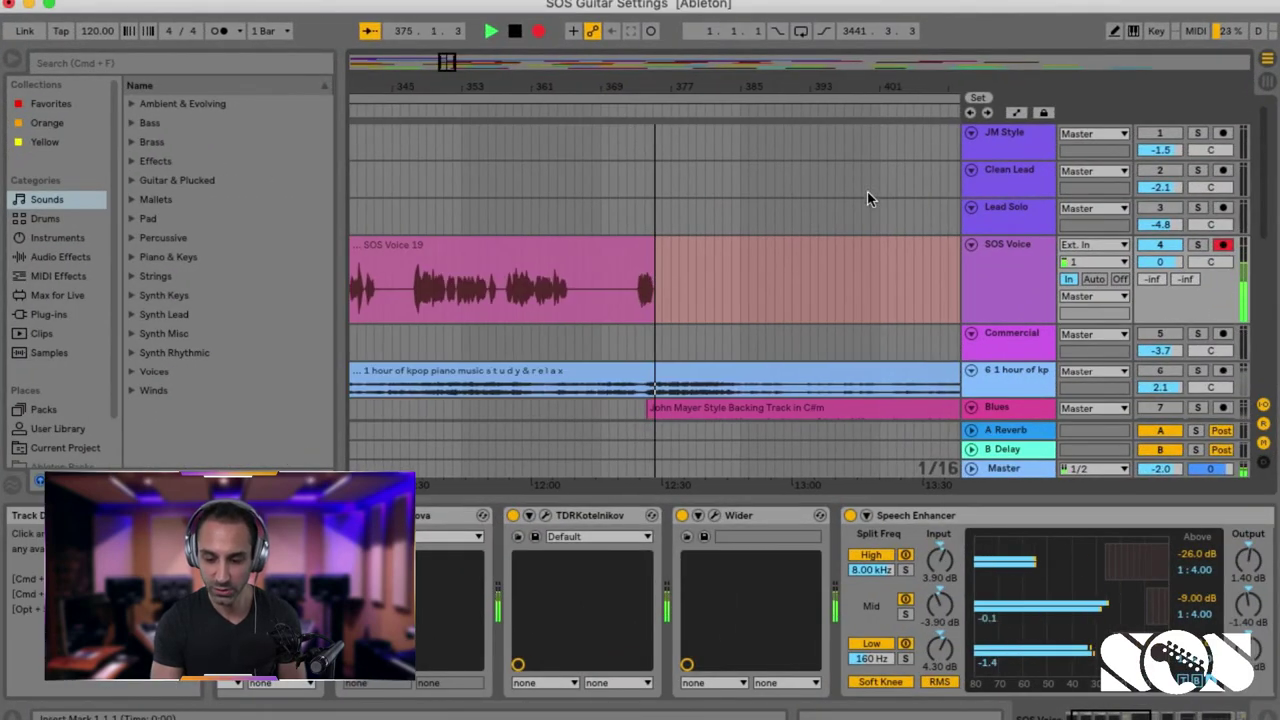
- Scroll through the tracks and switch to Session view and back to Arrangement
scroll(998, 276, down, 5)
scroll(1000, 285, up, 4)
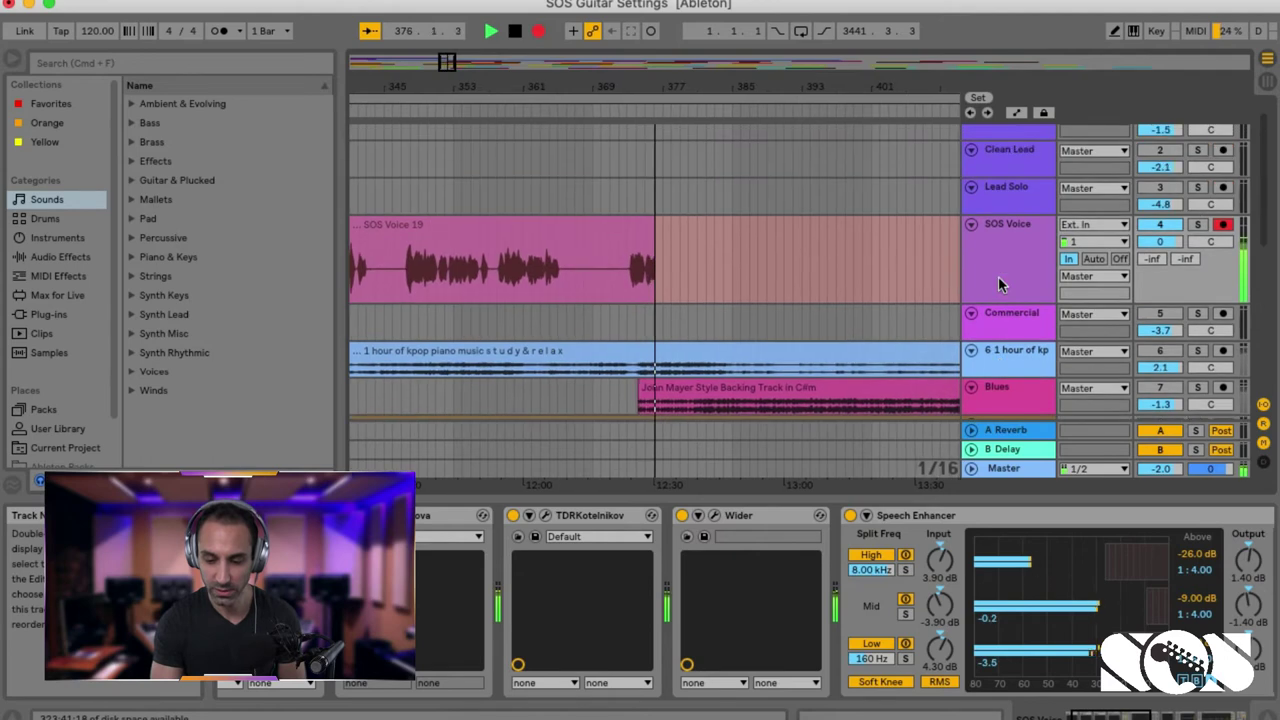
scroll(953, 265, down, 10)
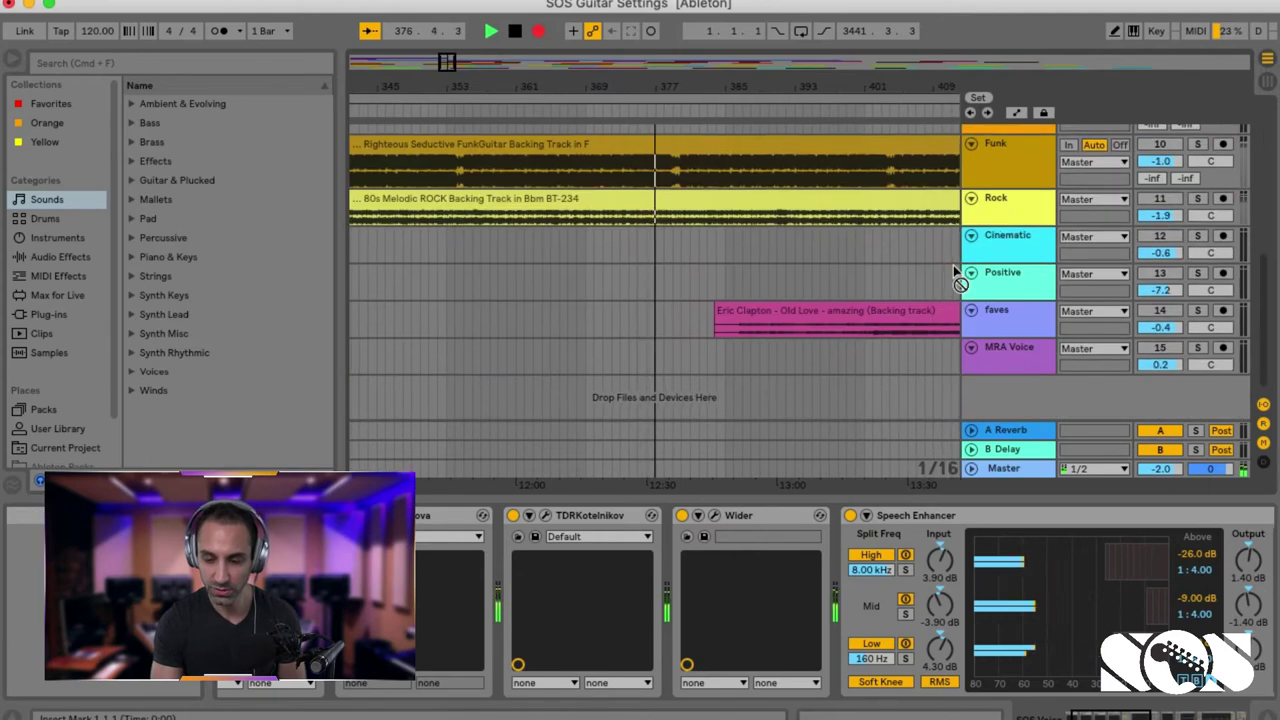
click(1268, 86)
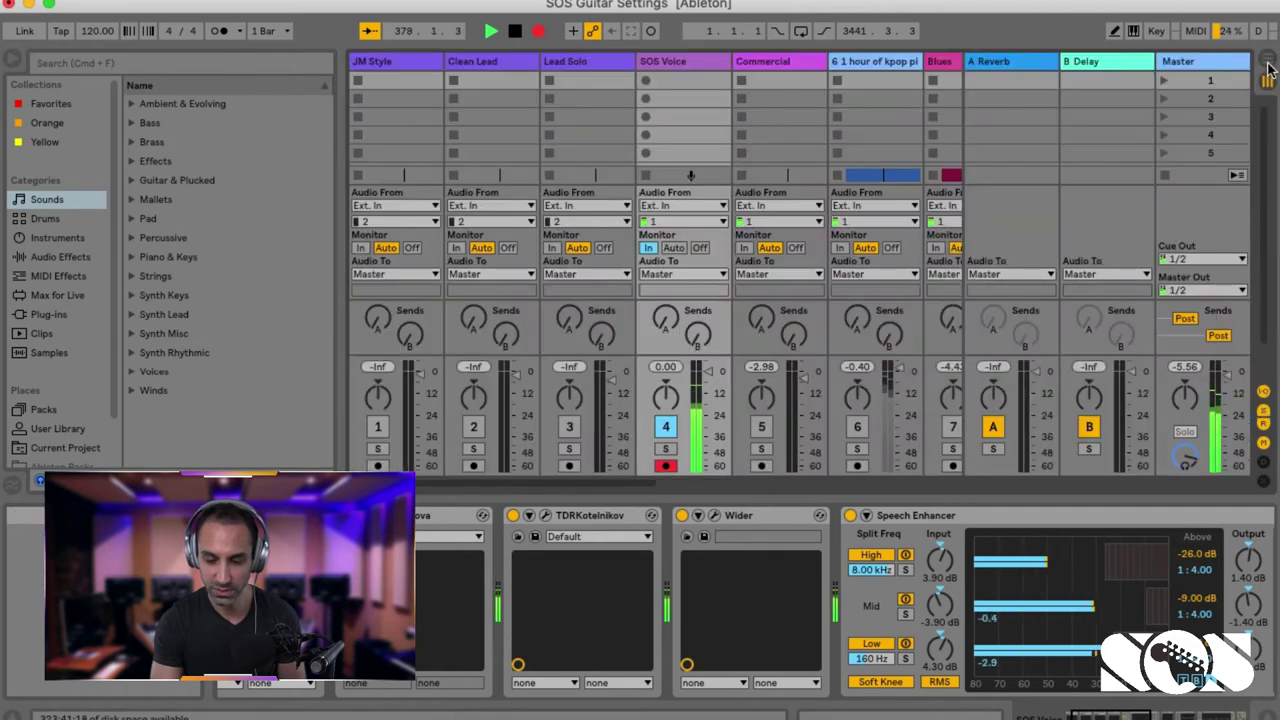
click(1267, 60)
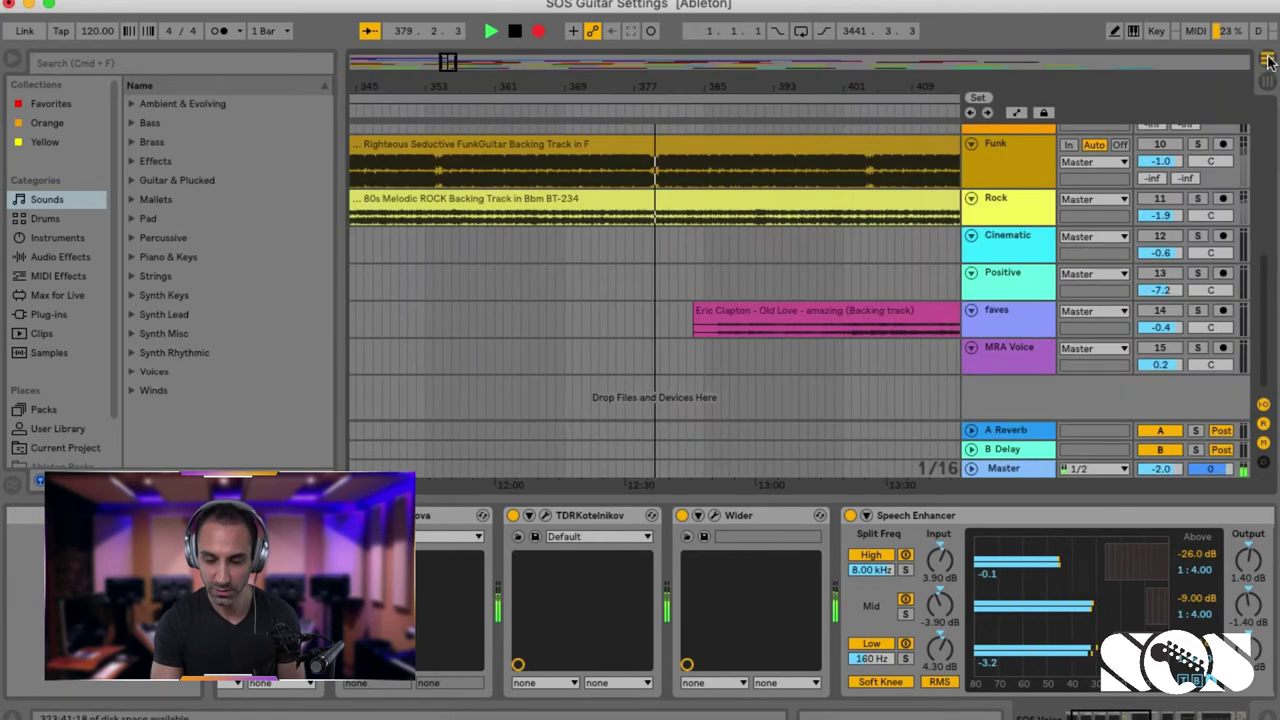
- Dismiss the track insertion options below MRA Voice without adding a track, then open the Live menu
right_click(991, 414)
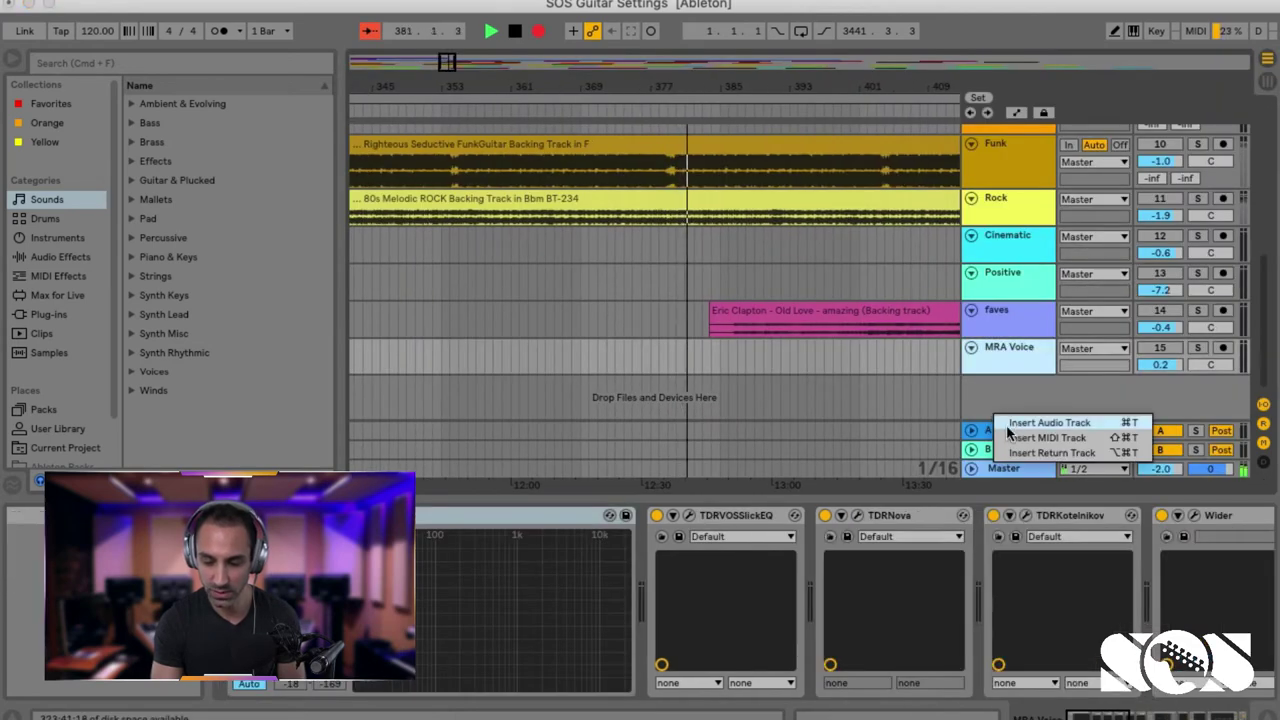
click(983, 390)
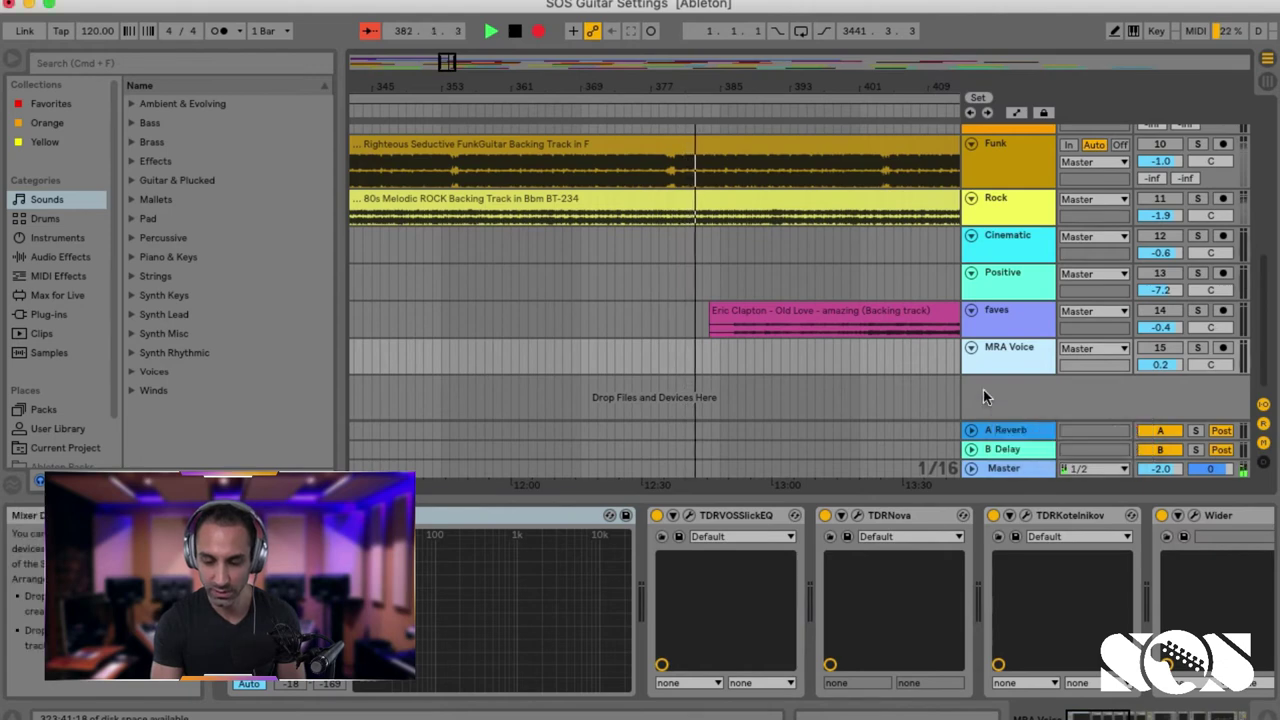
scroll(973, 313, up, 5)
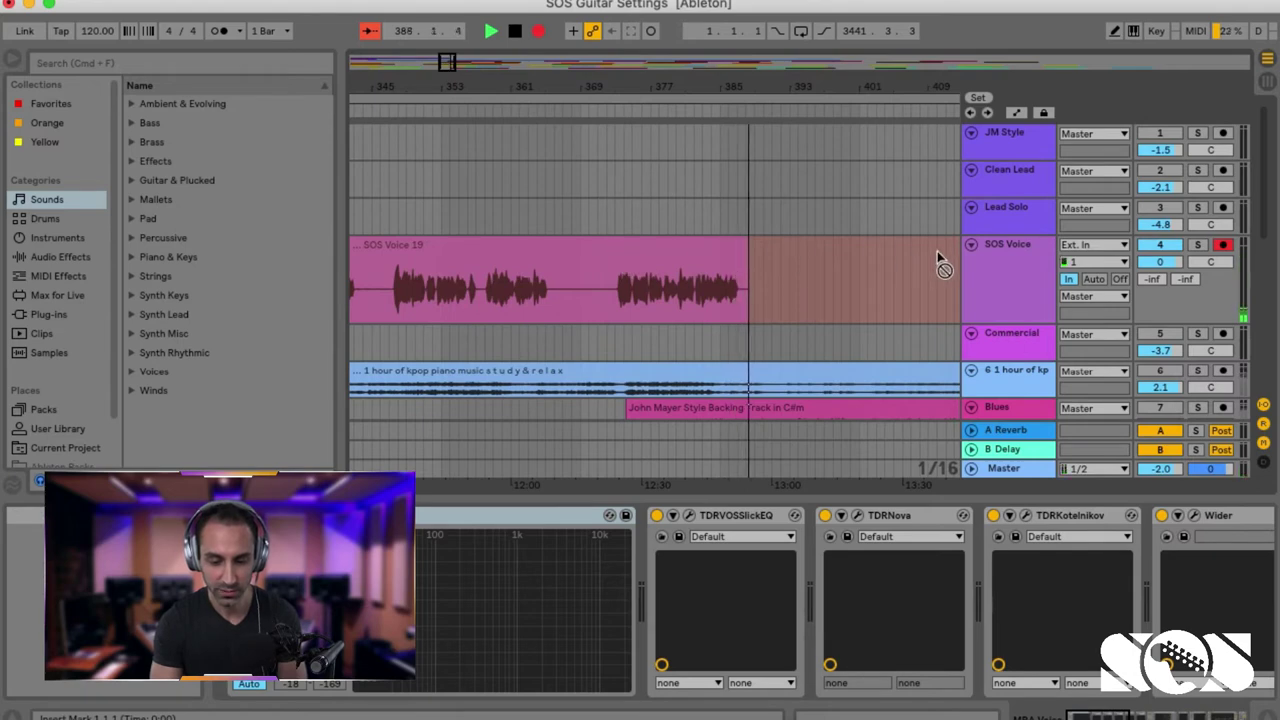
click(60, 2)
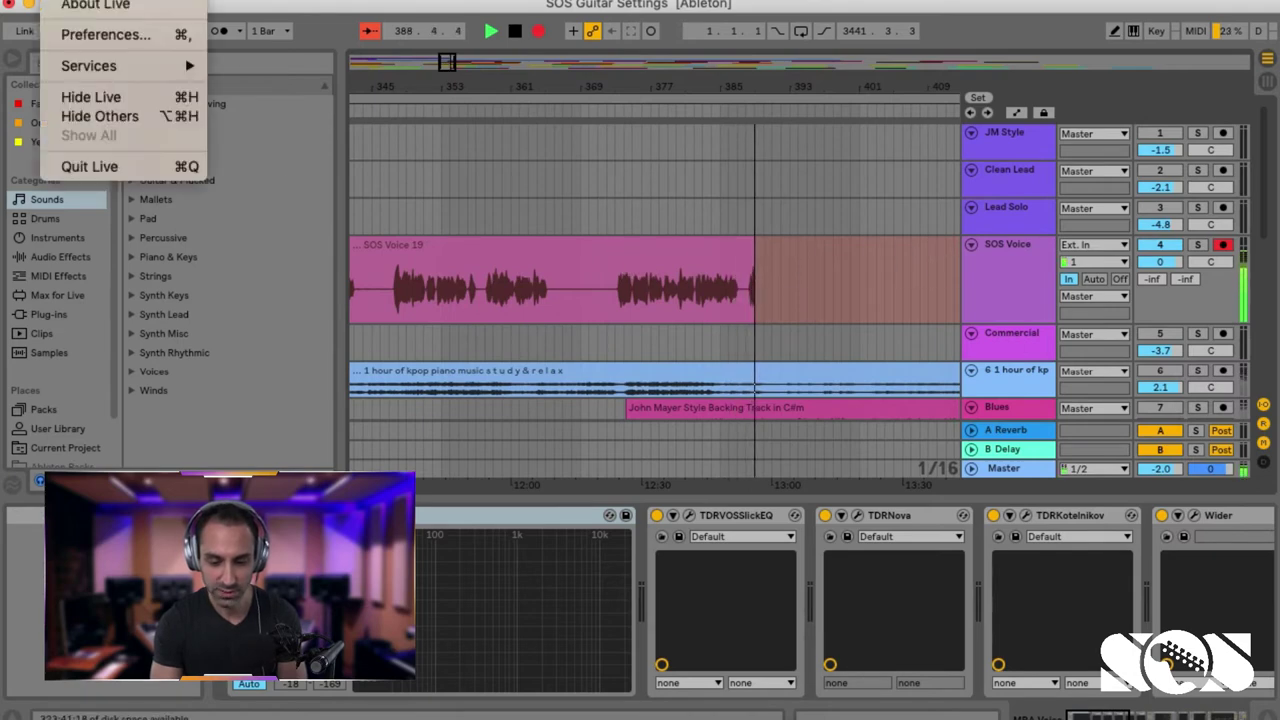
- In Audio preferences, keep Scarlett Solo USB as input and Multi-Output Device as output, then close
click(79, 32)
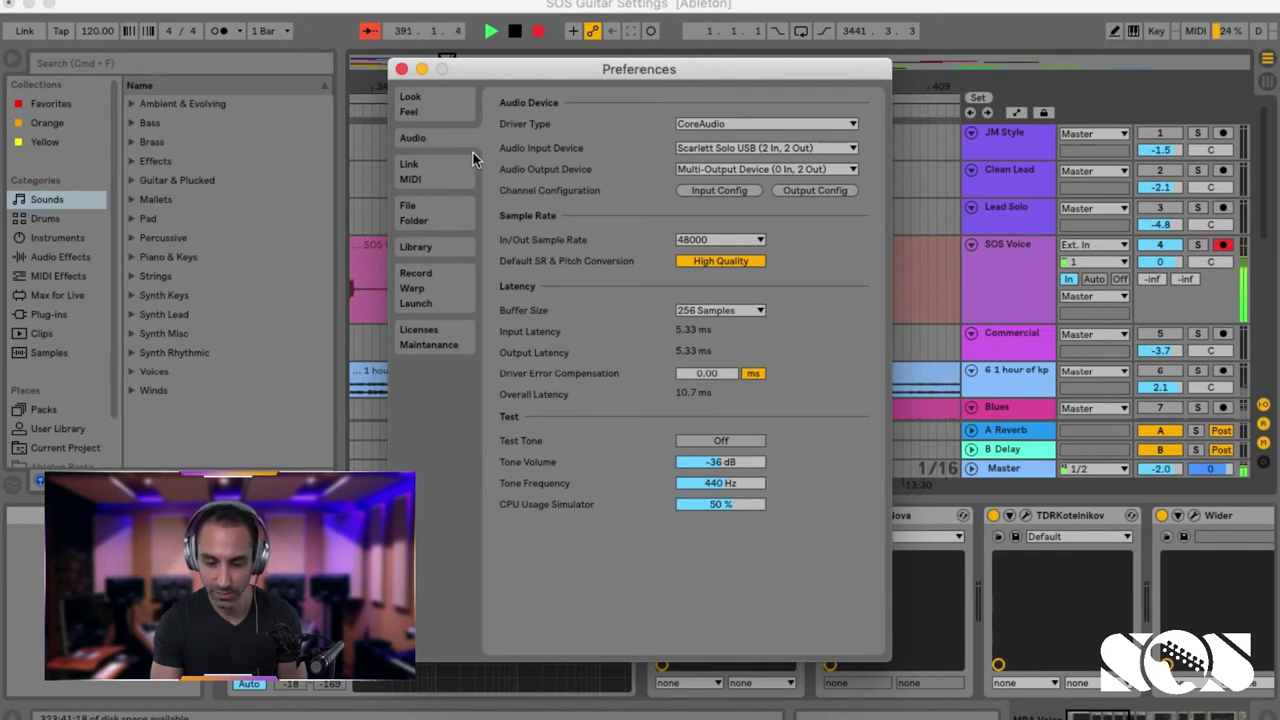
click(722, 148)
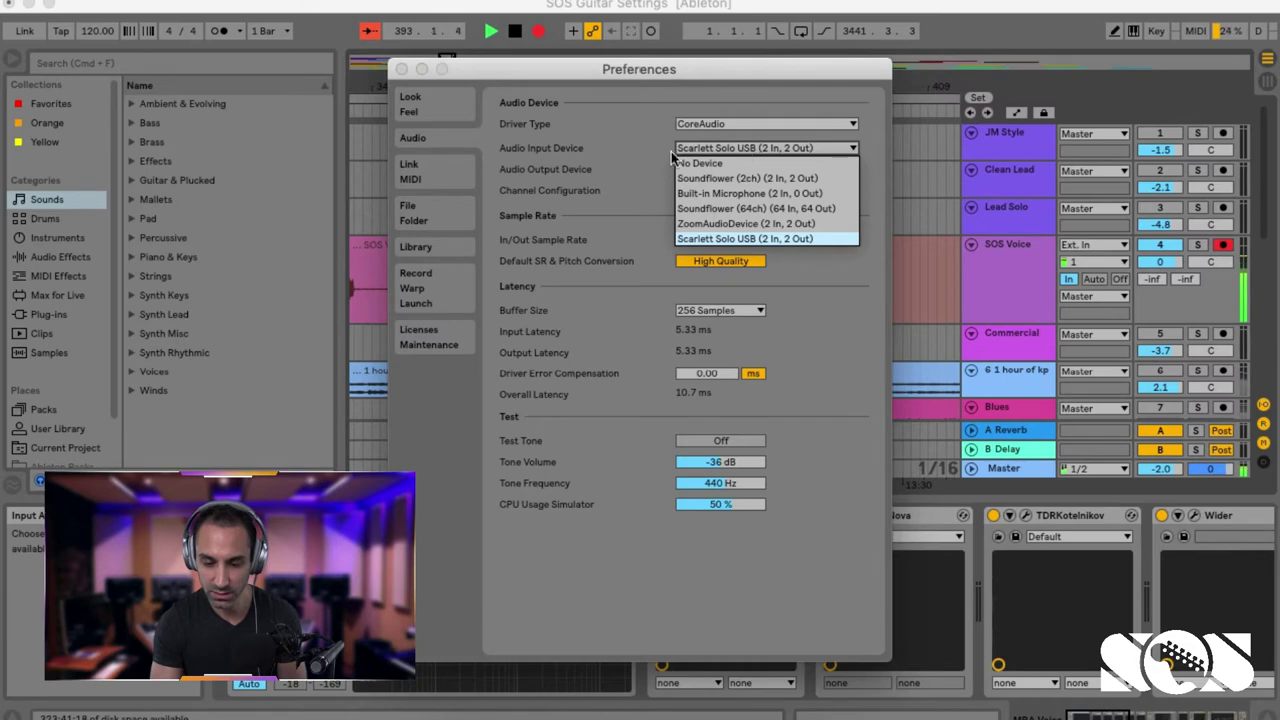
click(645, 181)
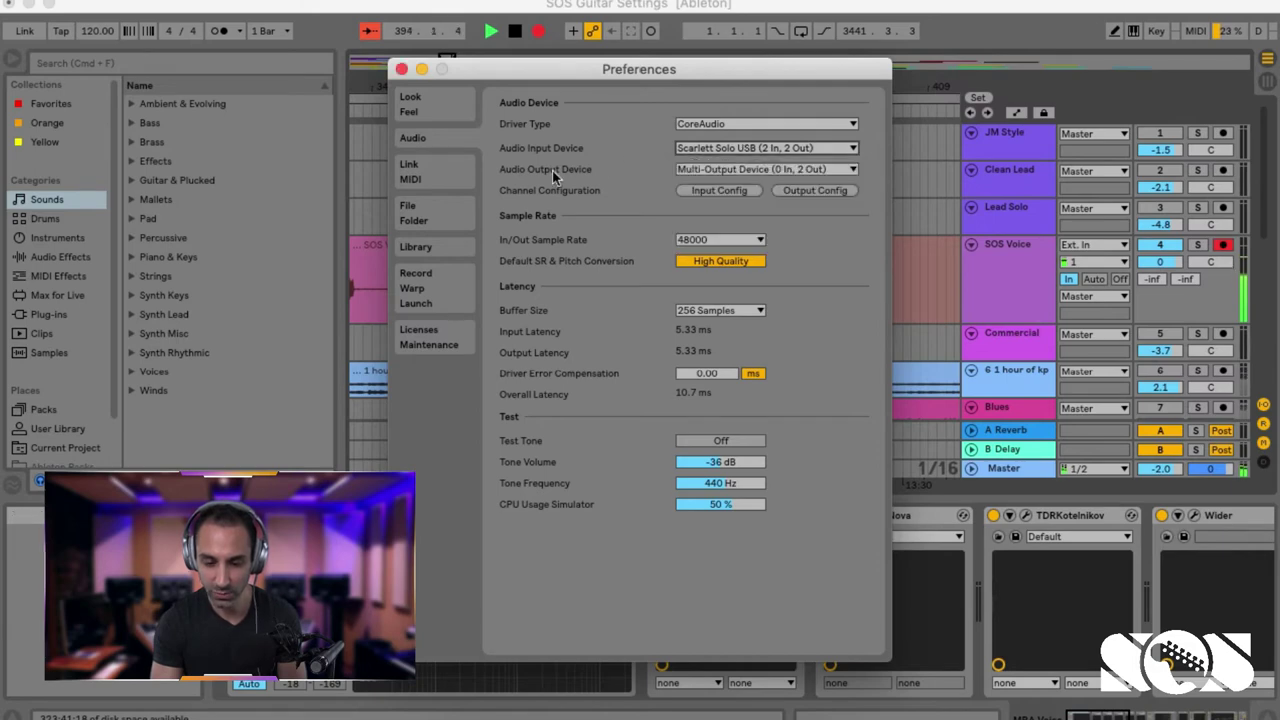
click(693, 171)
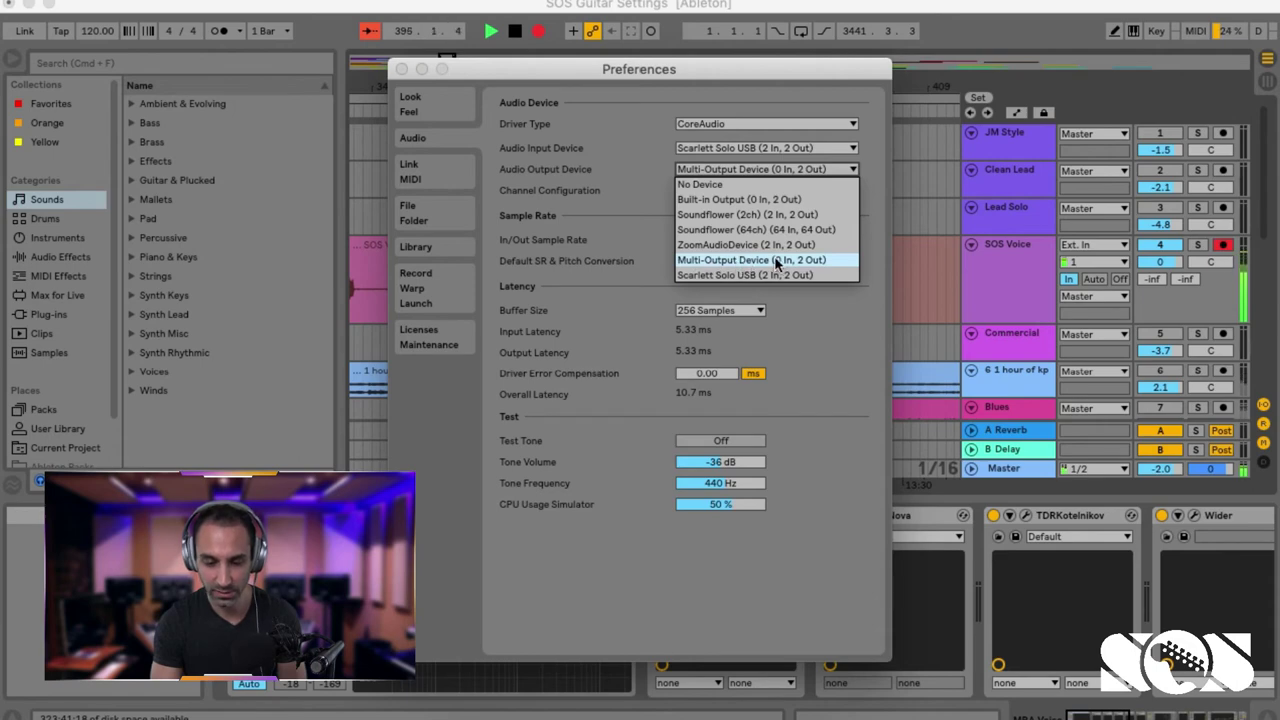
click(636, 193)
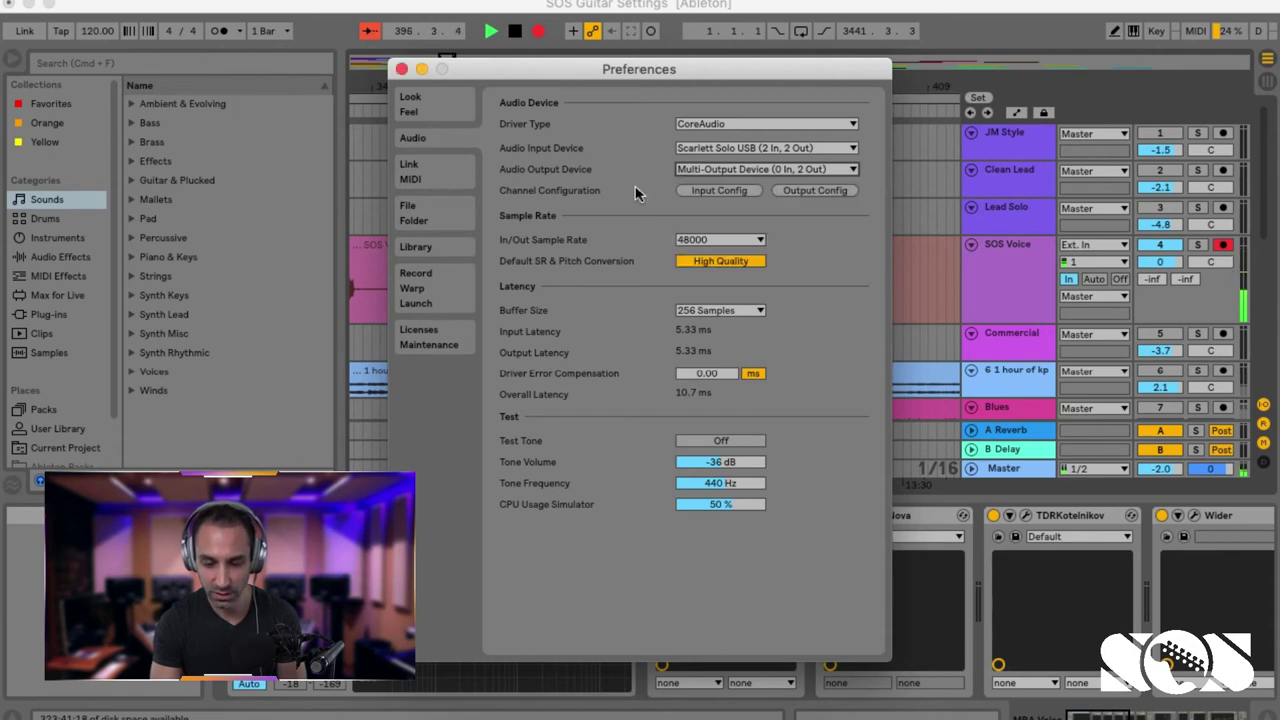
click(400, 69)
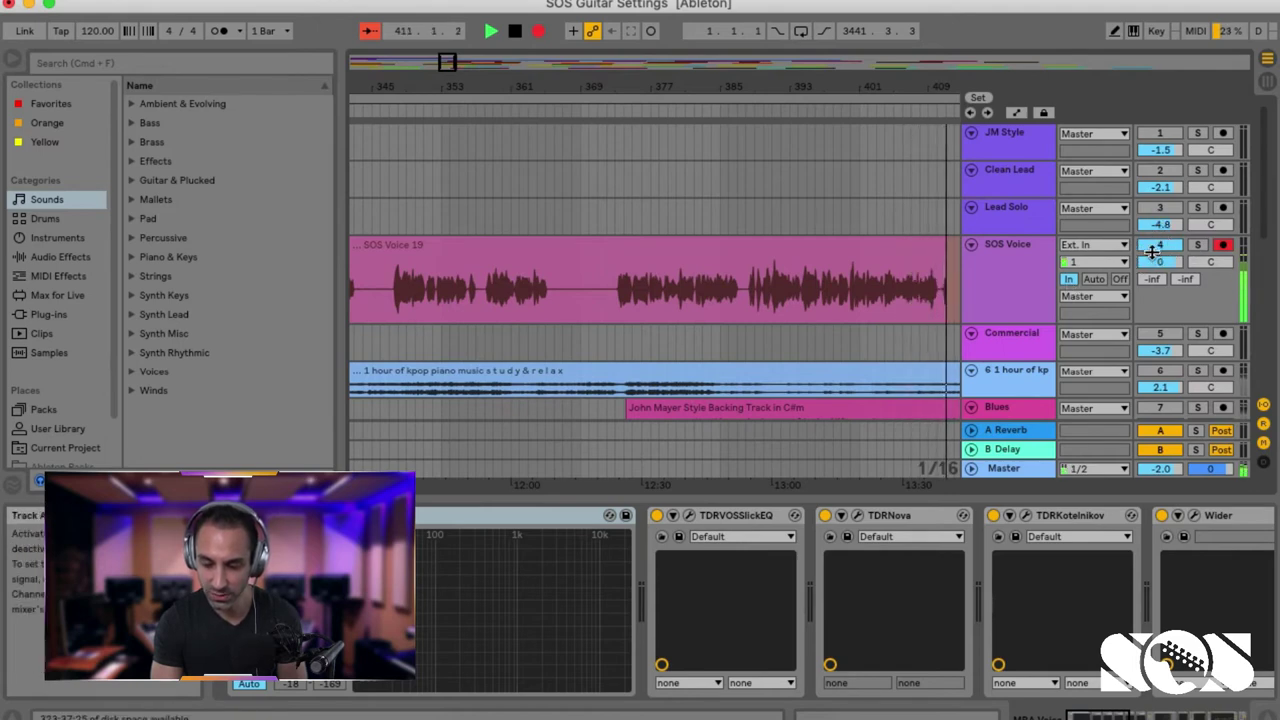
- Set the SOS Voice track's monitoring to In and its input channel to 1
click(1068, 280)
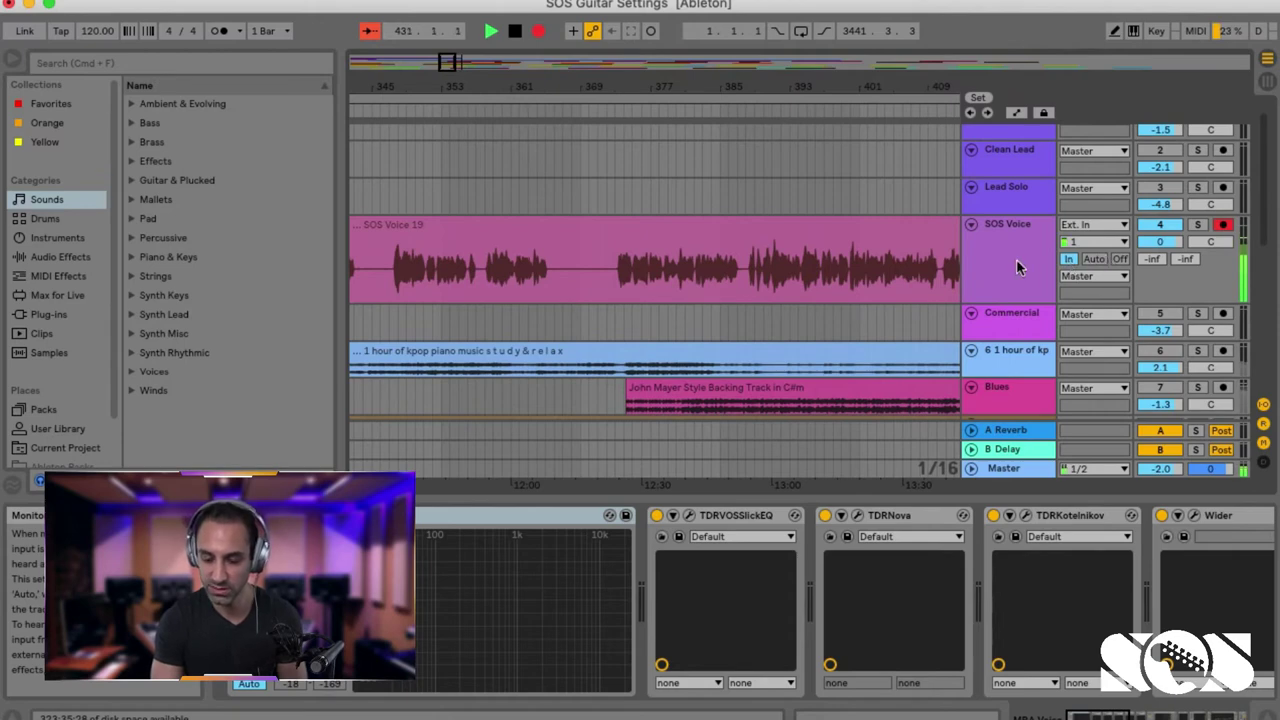
click(1090, 237)
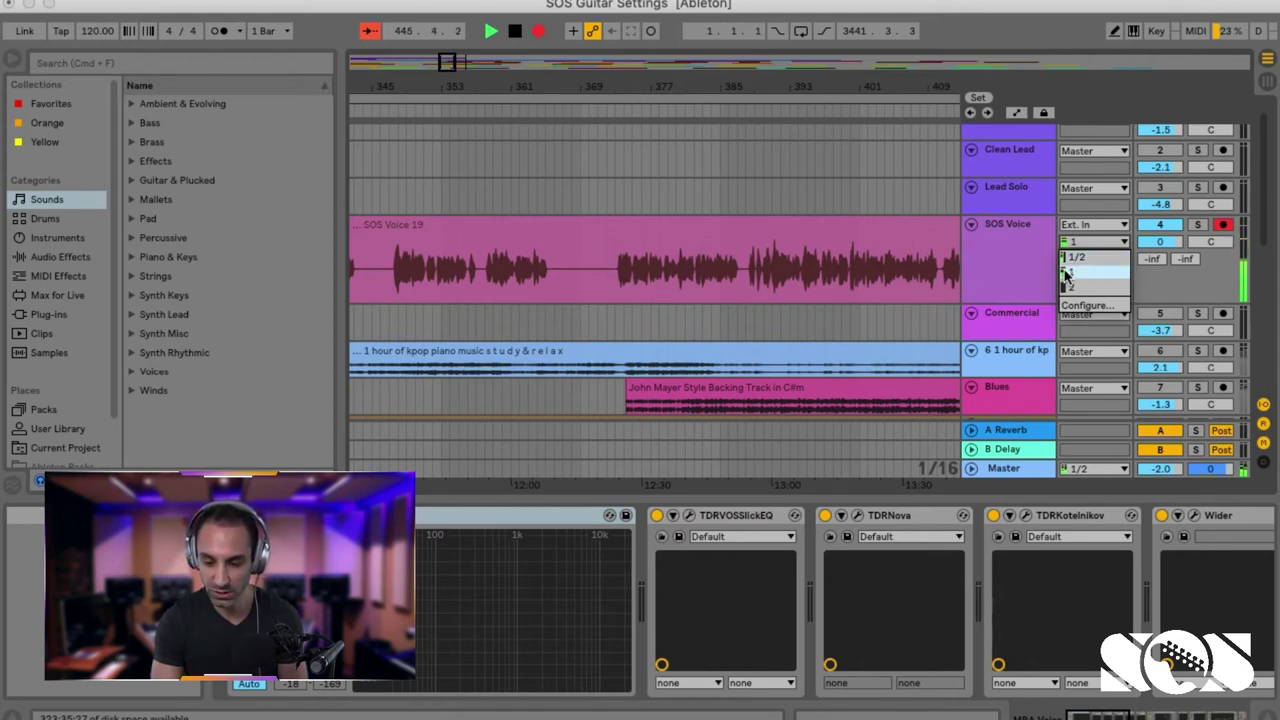
click(1085, 273)
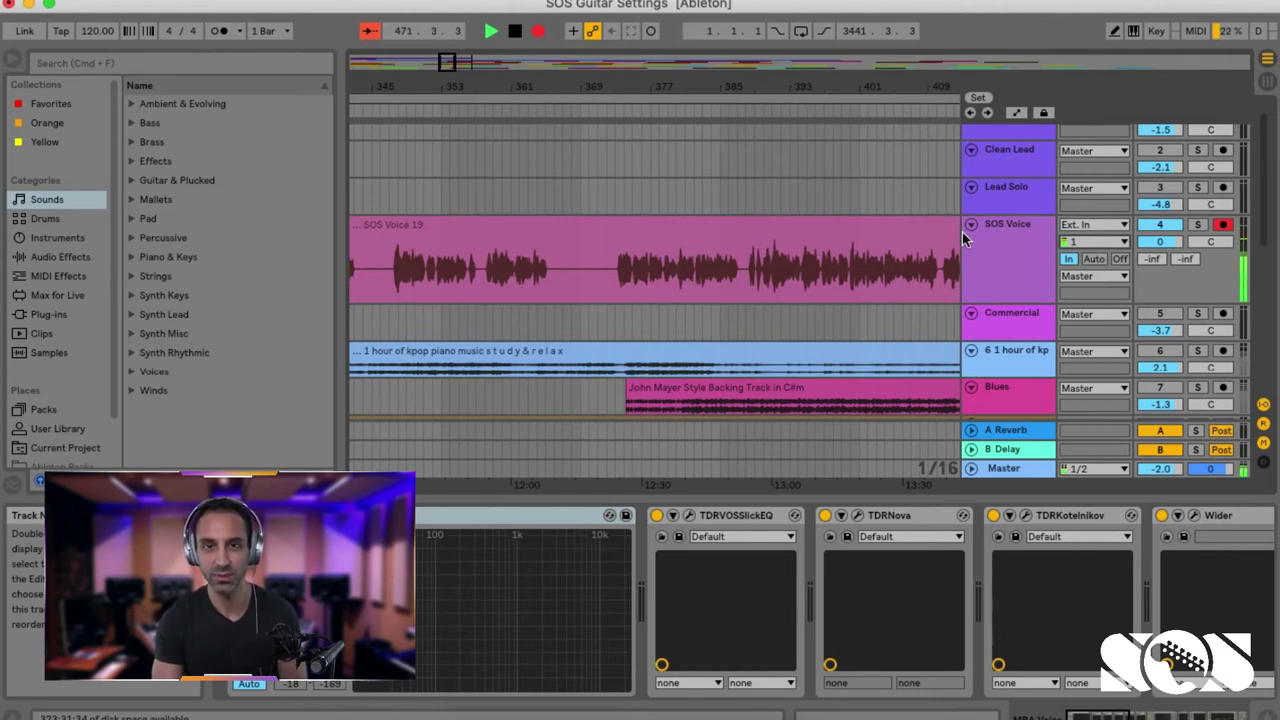
- Scroll the SOS Voice device chain sideways until Denoiser, Gate and EQ Eight show
scroll(962, 232, down, 5)
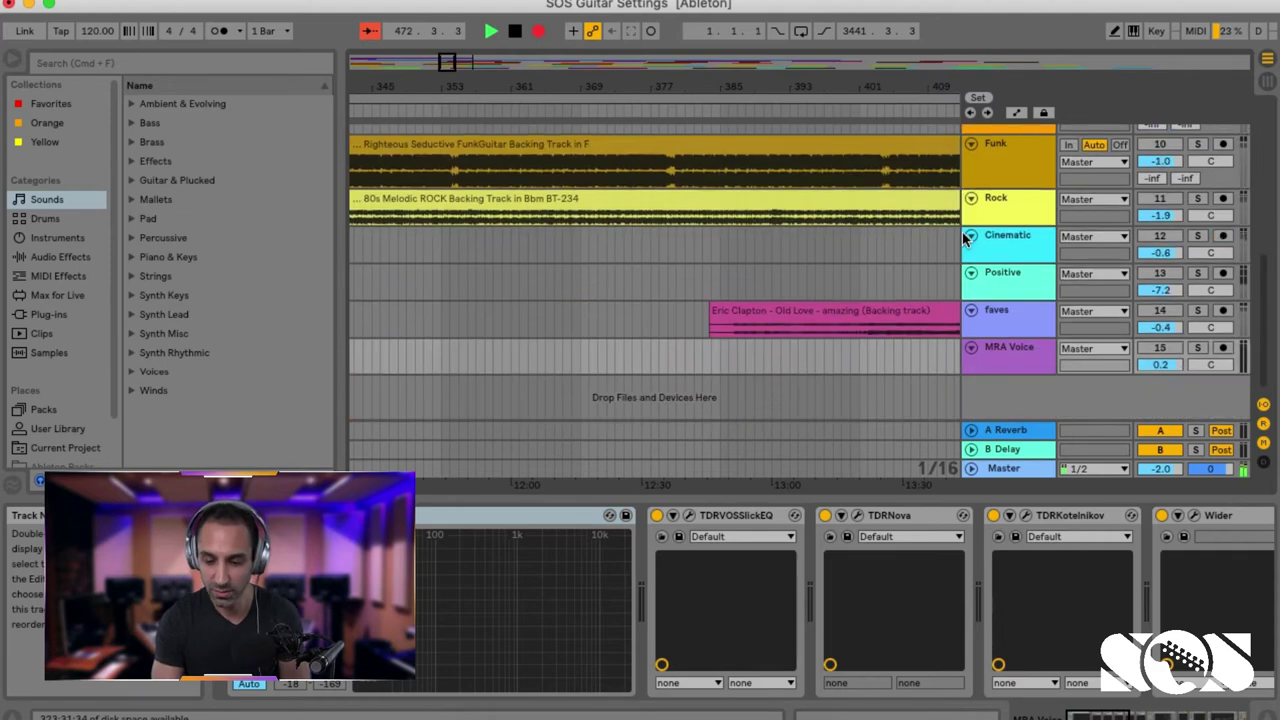
scroll(966, 254, up, 6)
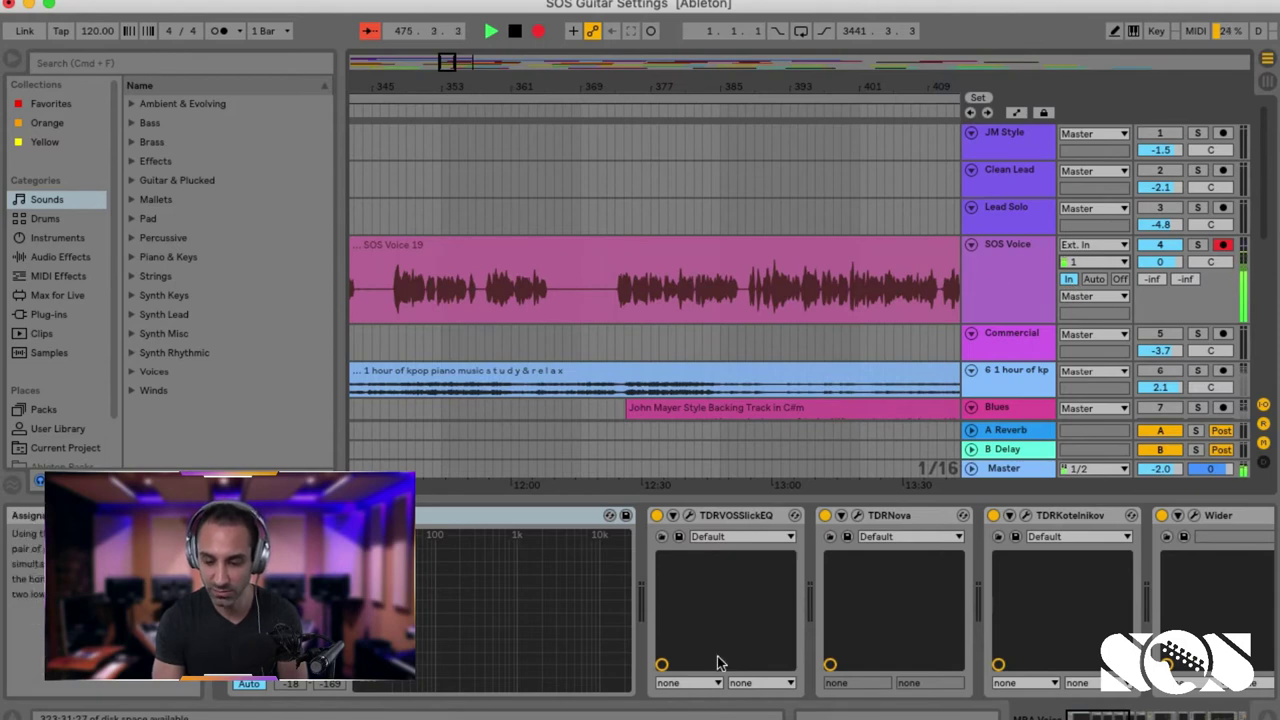
scroll(826, 624, right, 5)
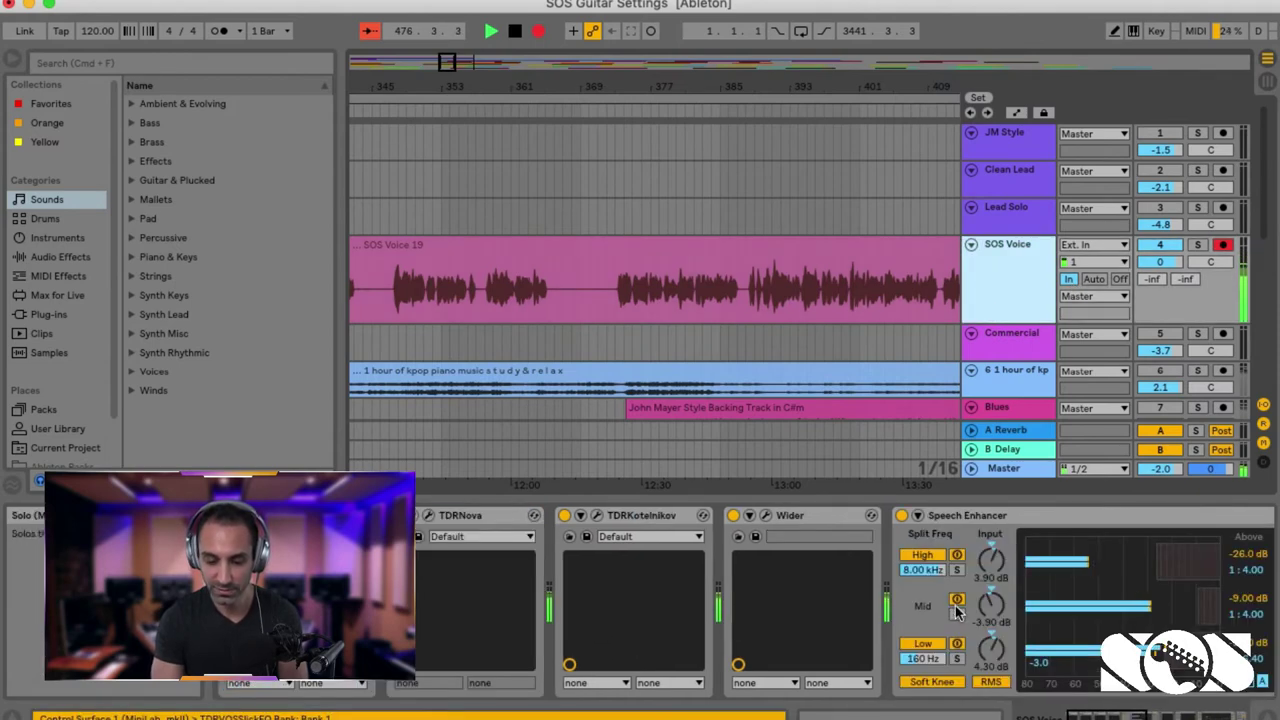
scroll(943, 612, right, 8)
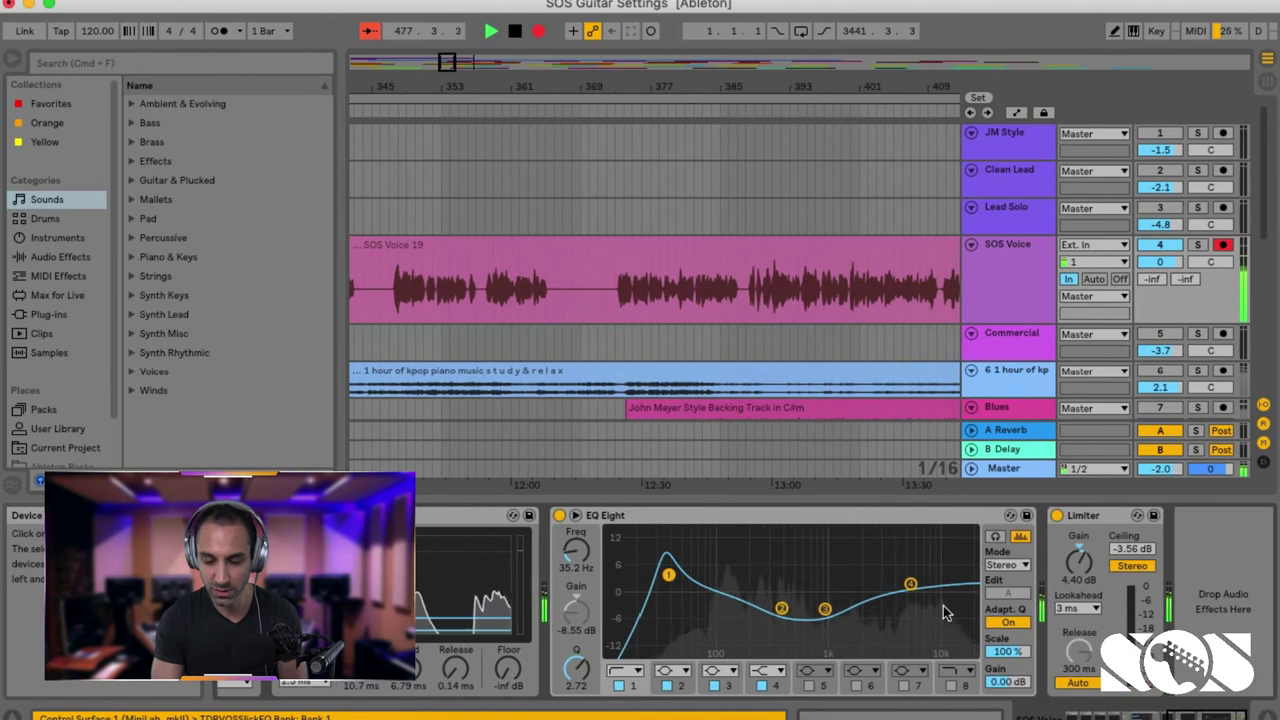
scroll(943, 605, left, 10)
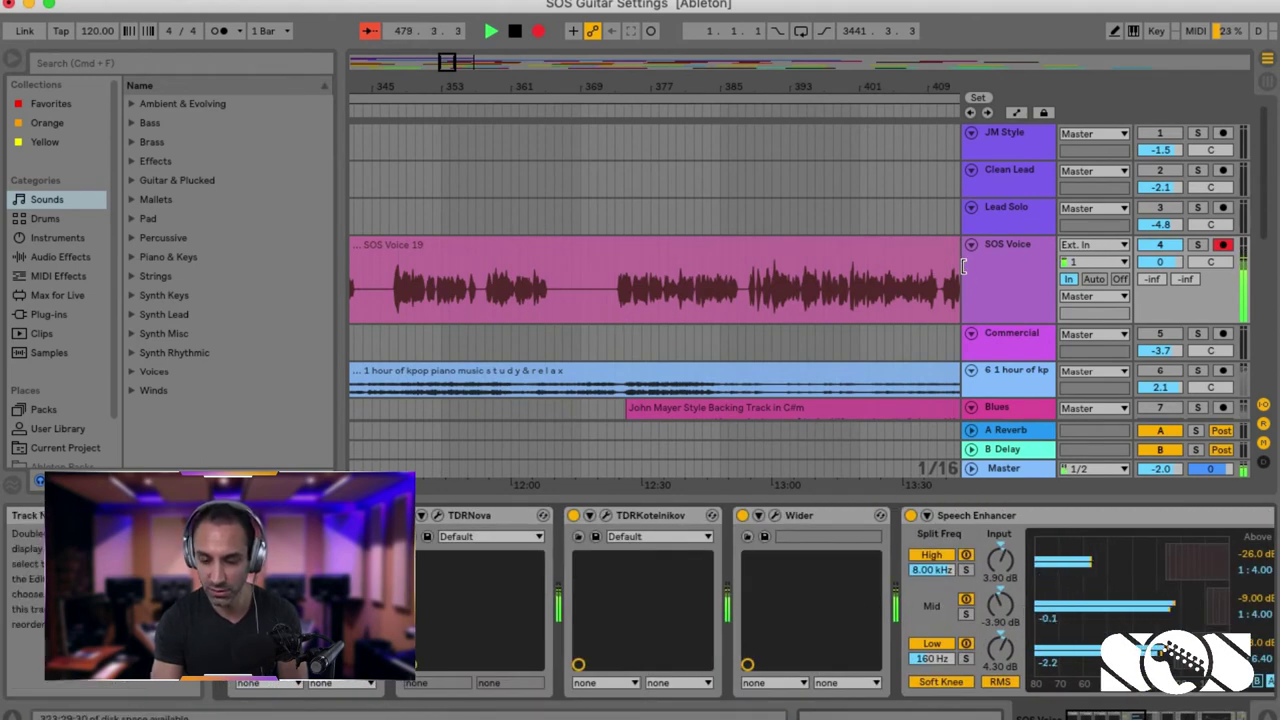
scroll(611, 617, right, 8)
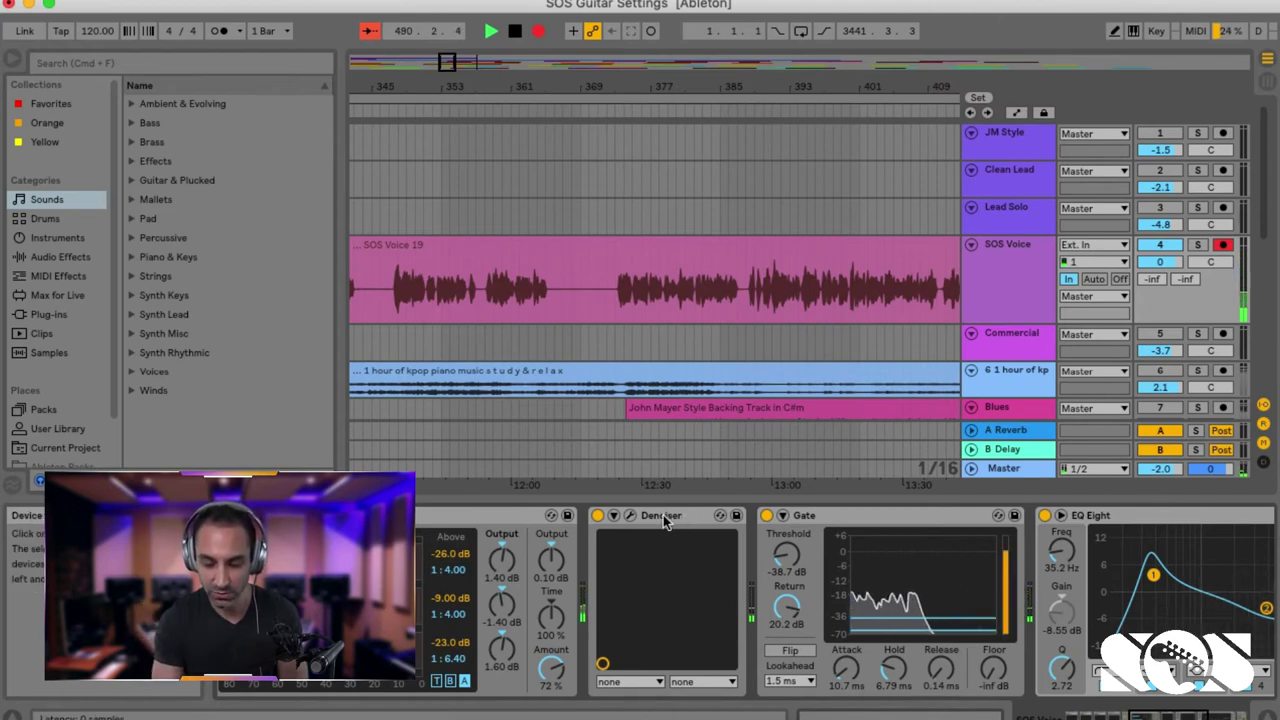
click(597, 515)
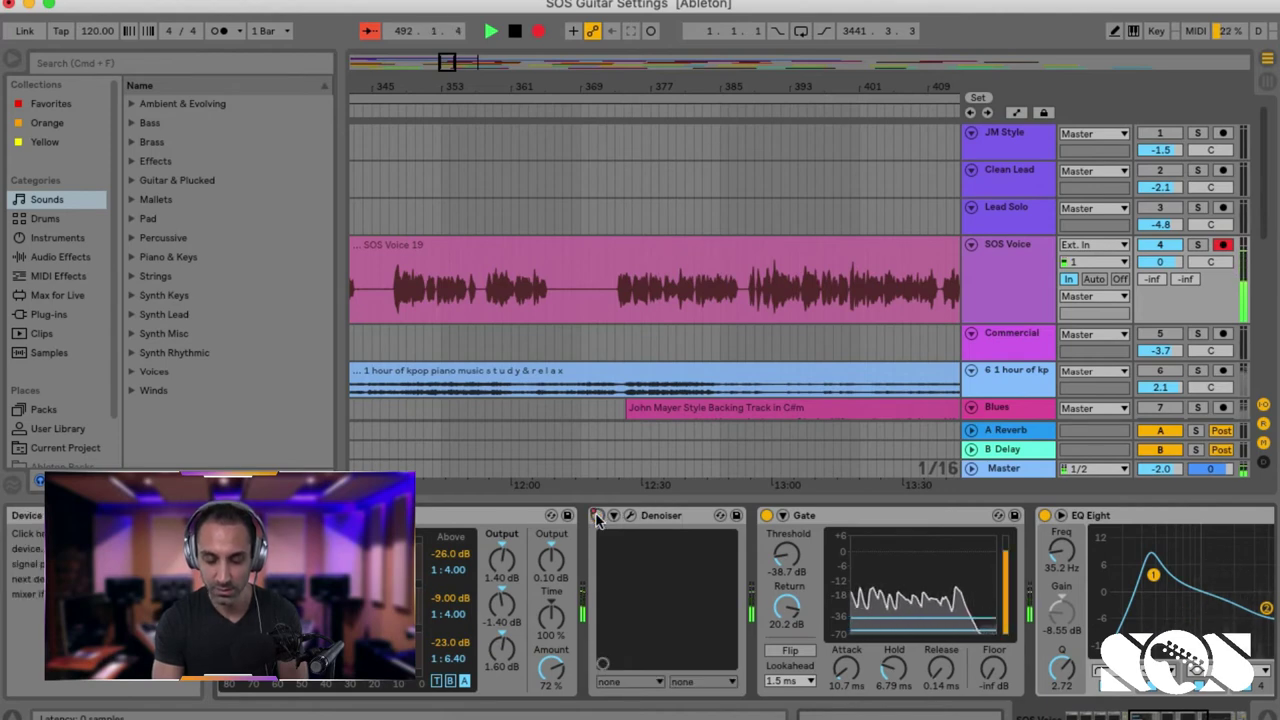
click(767, 515)
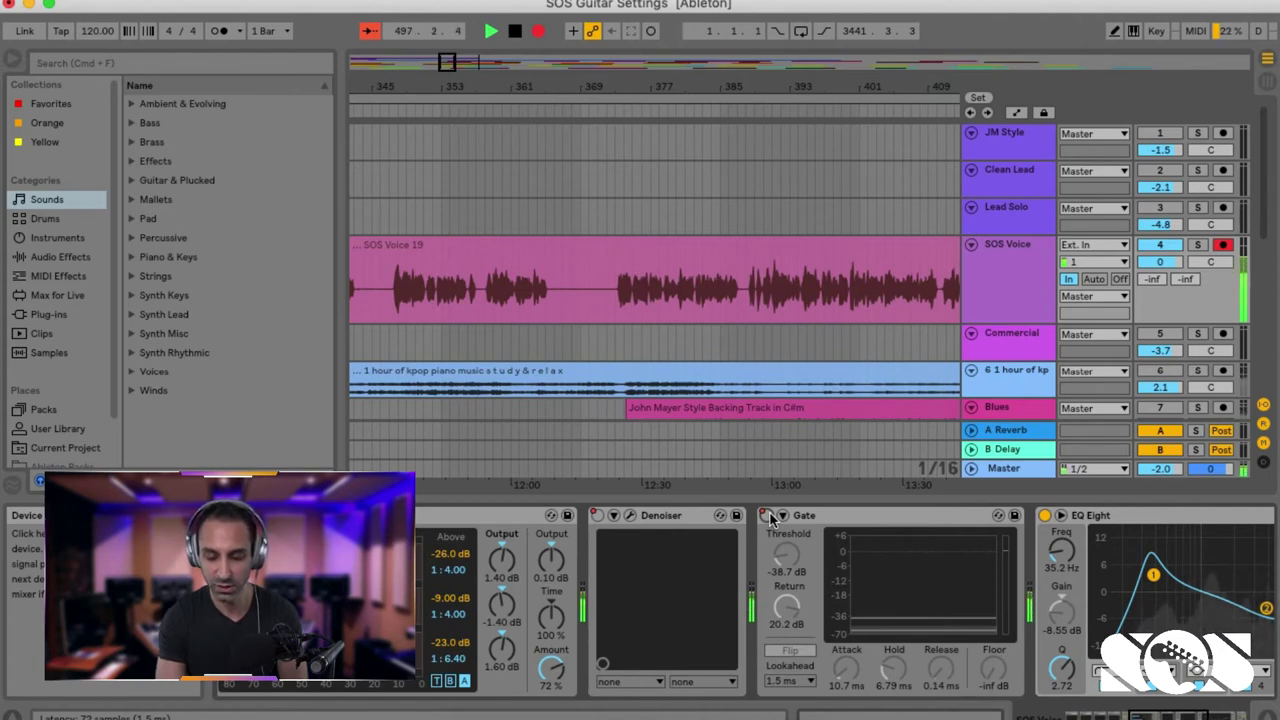
click(596, 516)
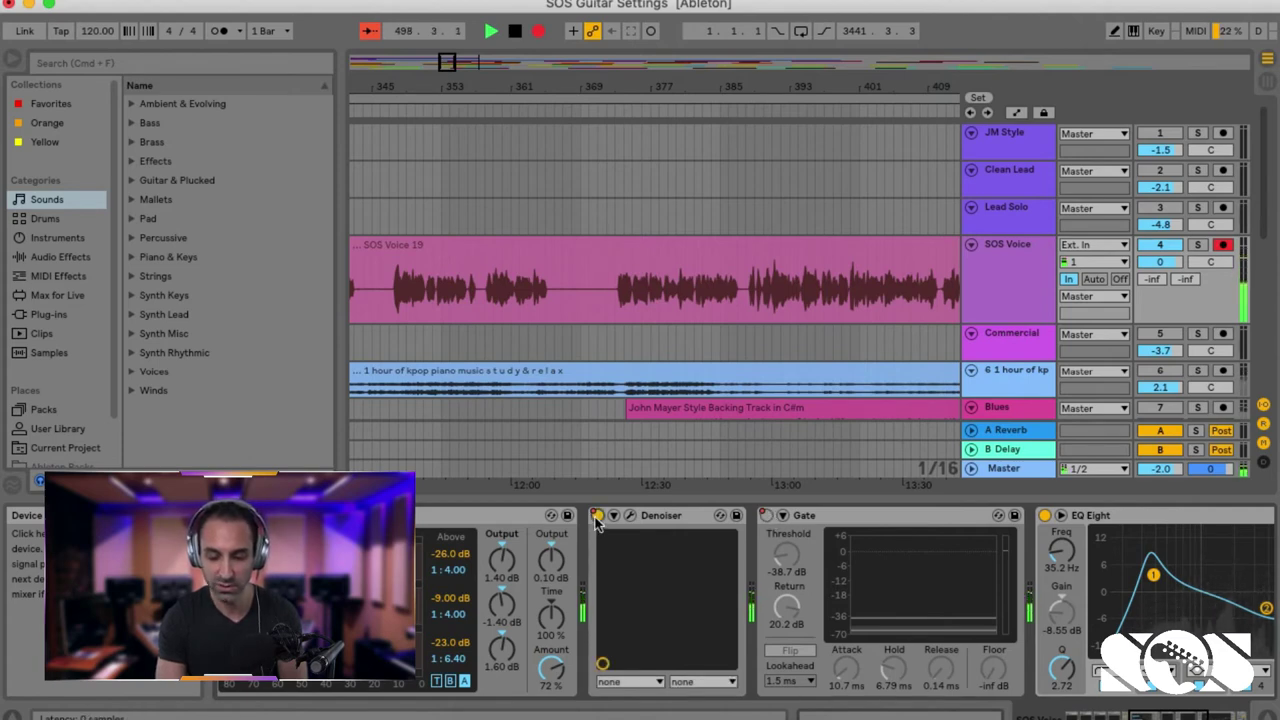
click(767, 515)
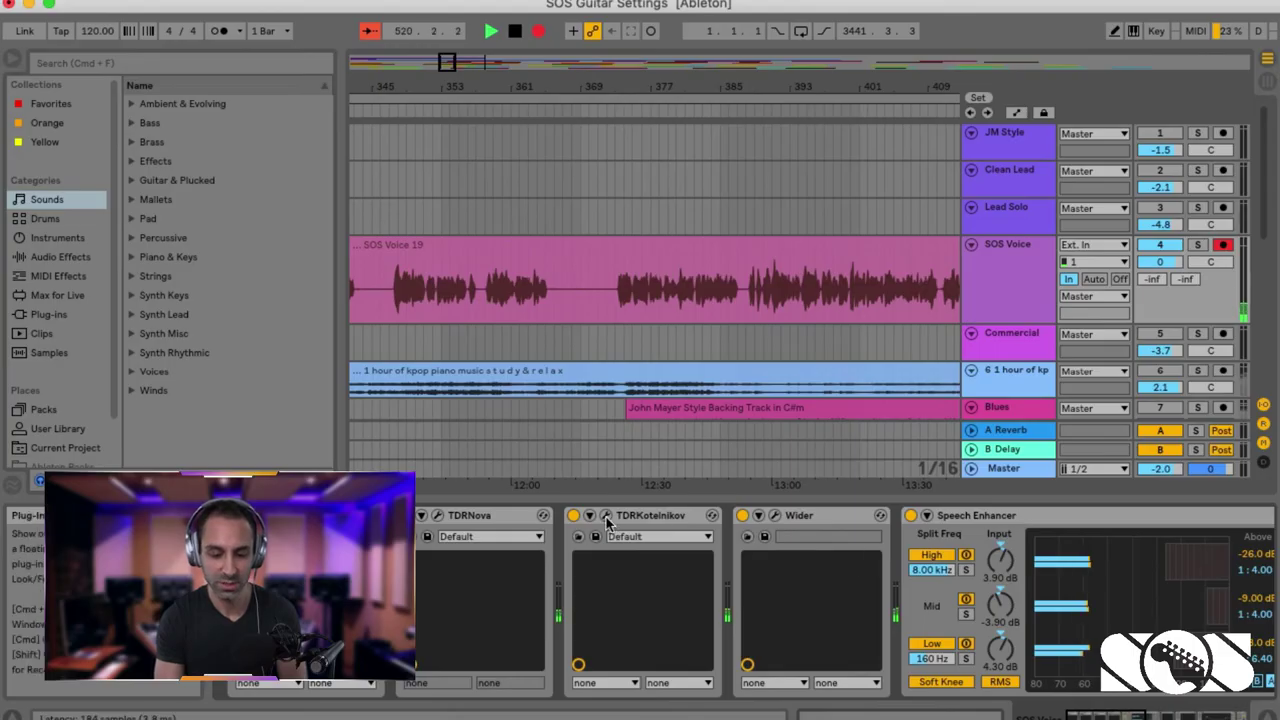
- Briefly open and close TDRKotelnikov's interface, then bring up the Wider plugin window
click(606, 517)
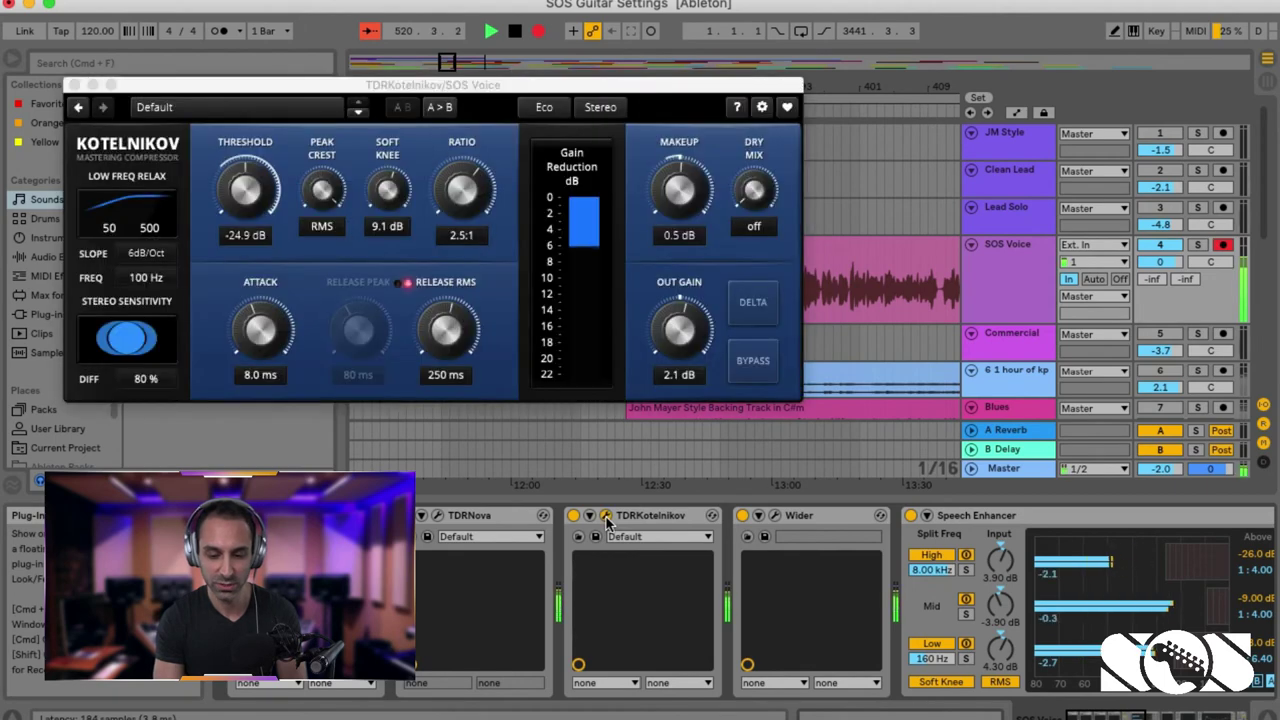
click(606, 517)
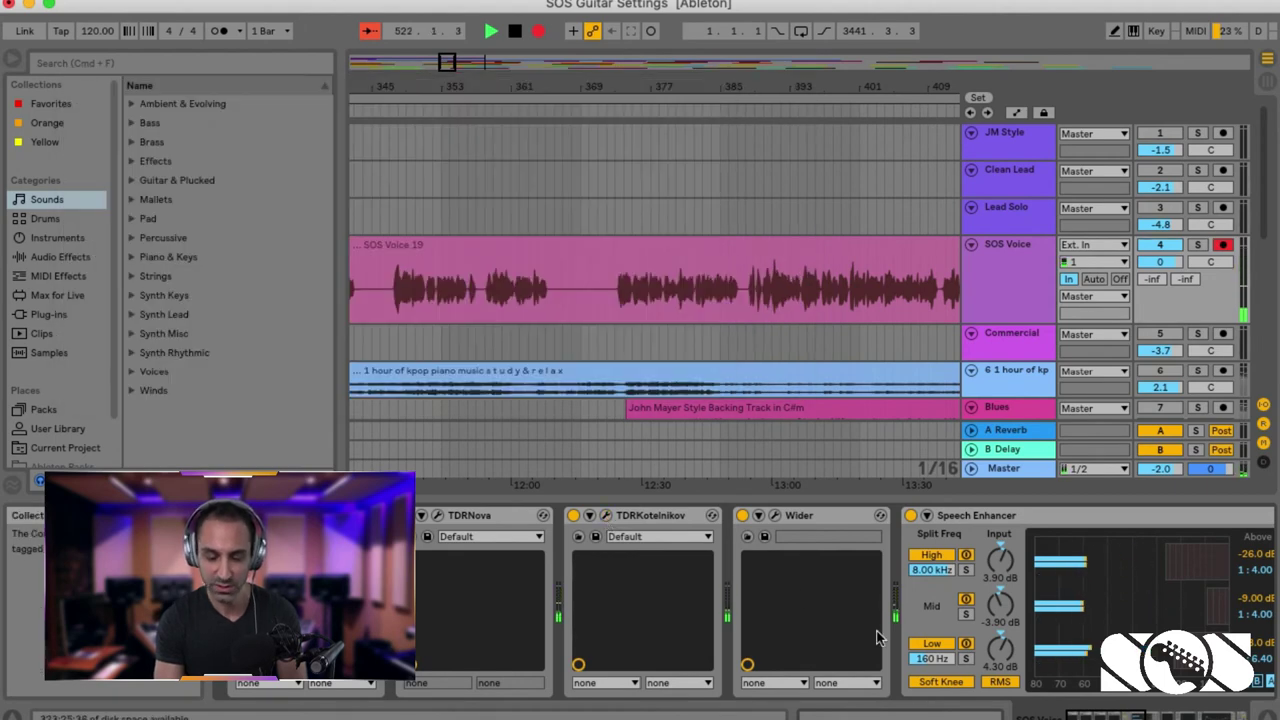
click(775, 517)
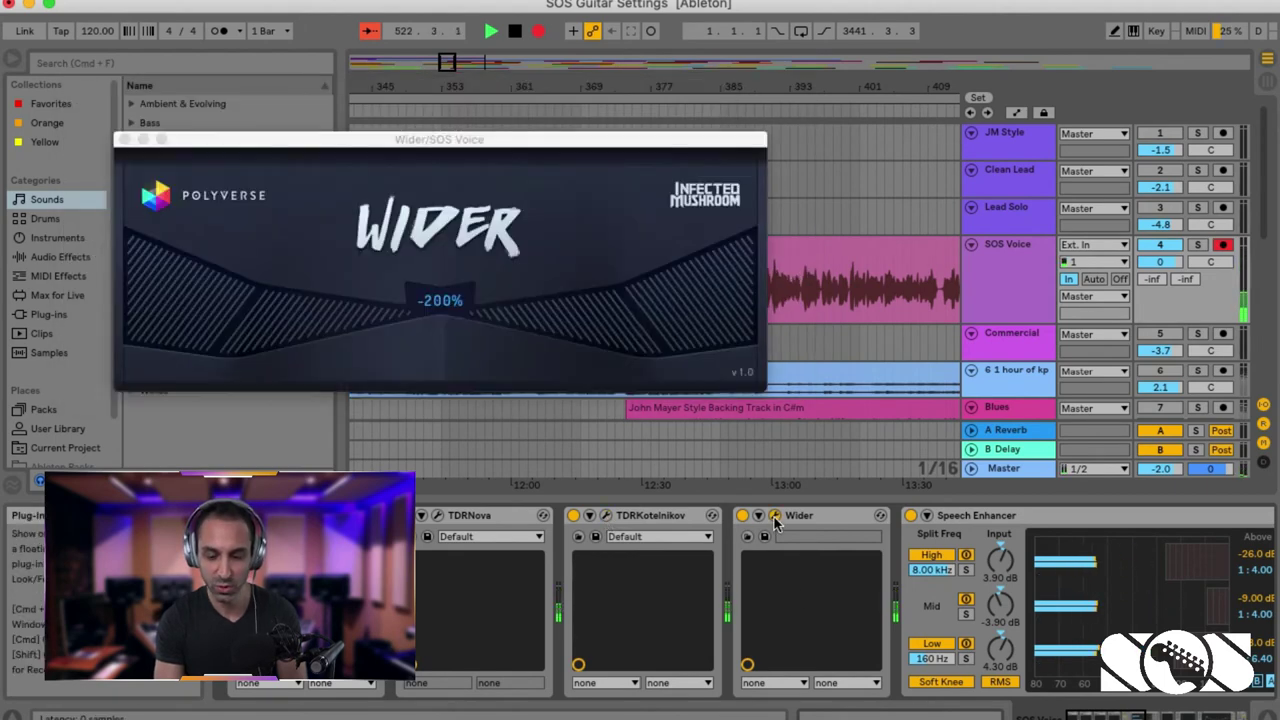
- Sweep Wider's stereo width up to 72% and back down, settling at 37%
click(448, 303)
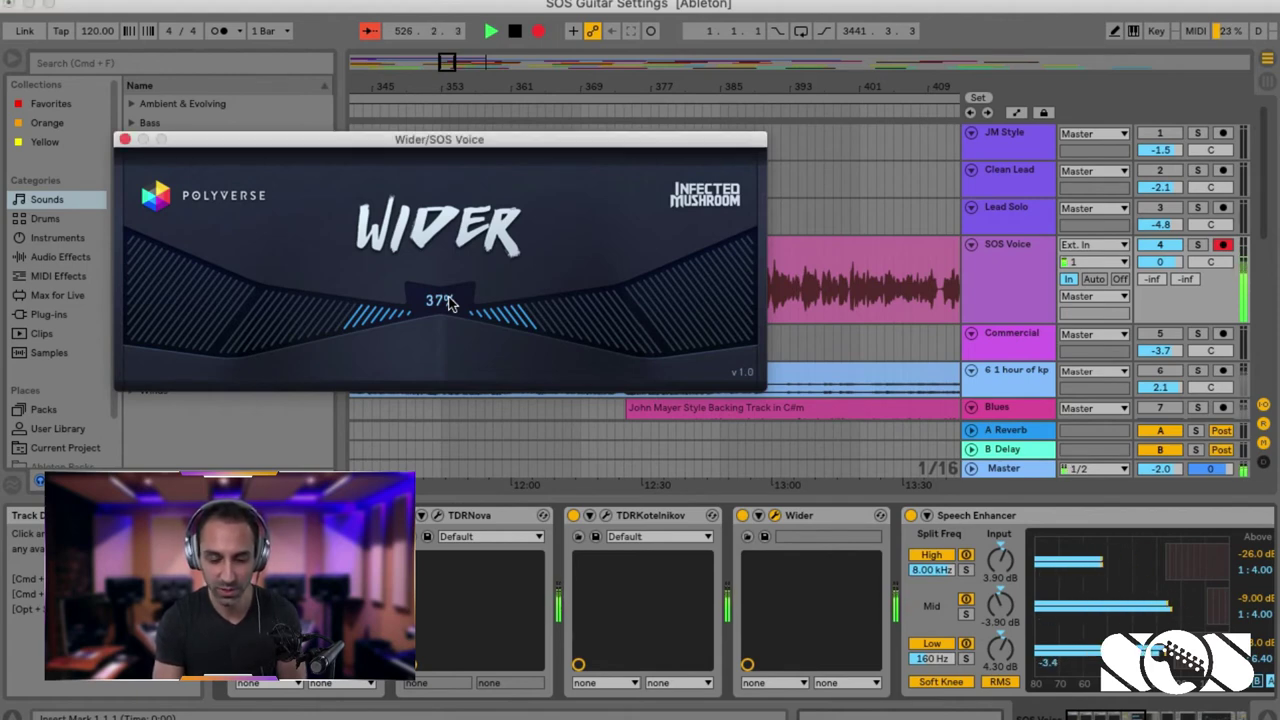
drag(448, 303, 439, 248)
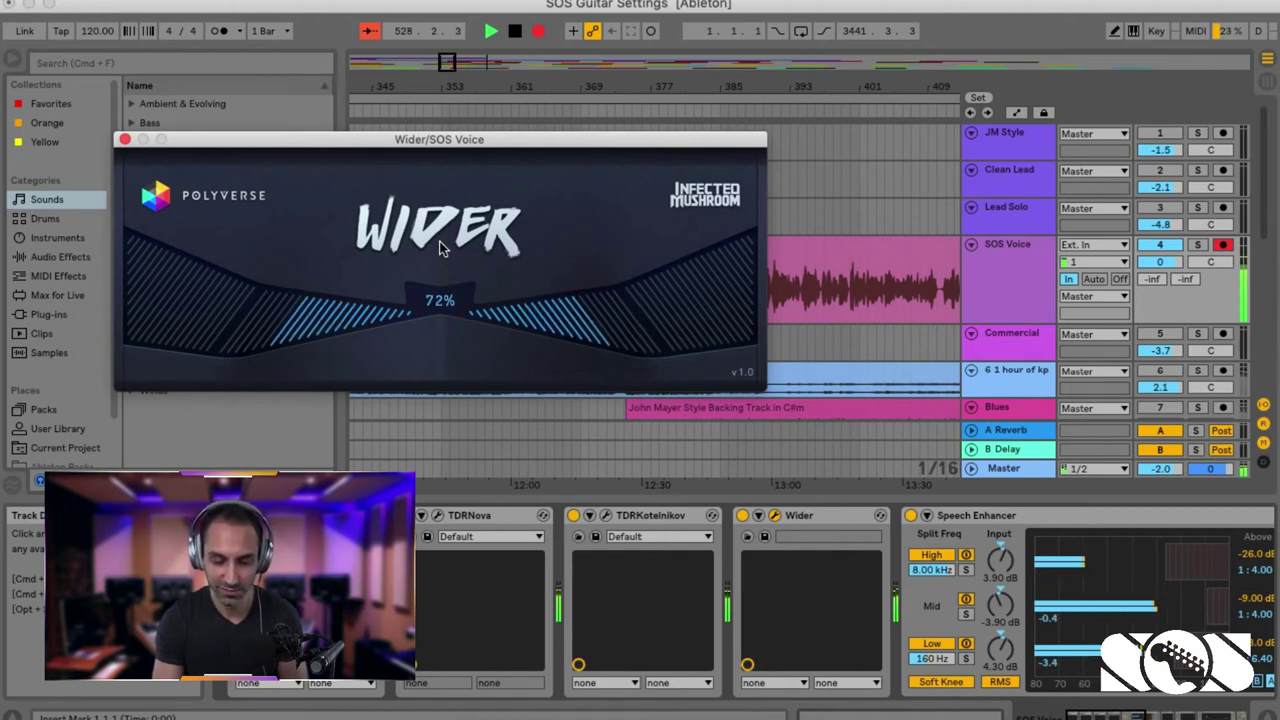
drag(441, 300, 441, 320)
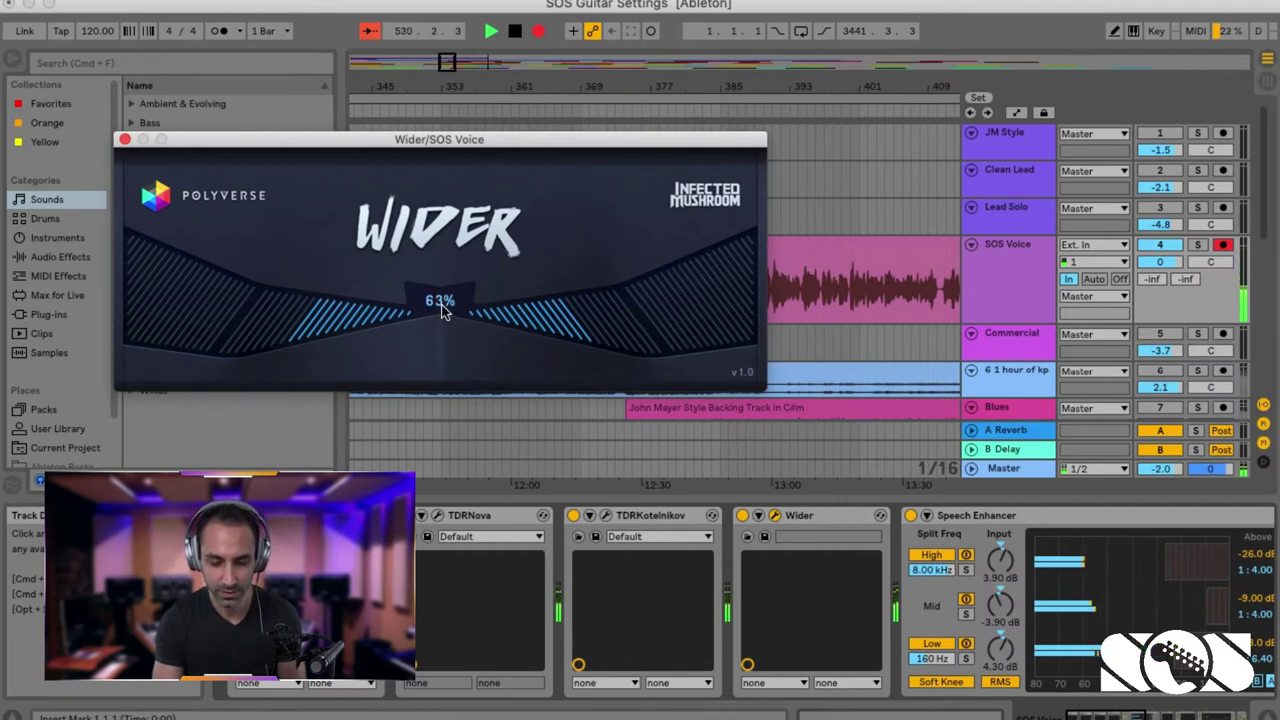
drag(443, 311, 445, 360)
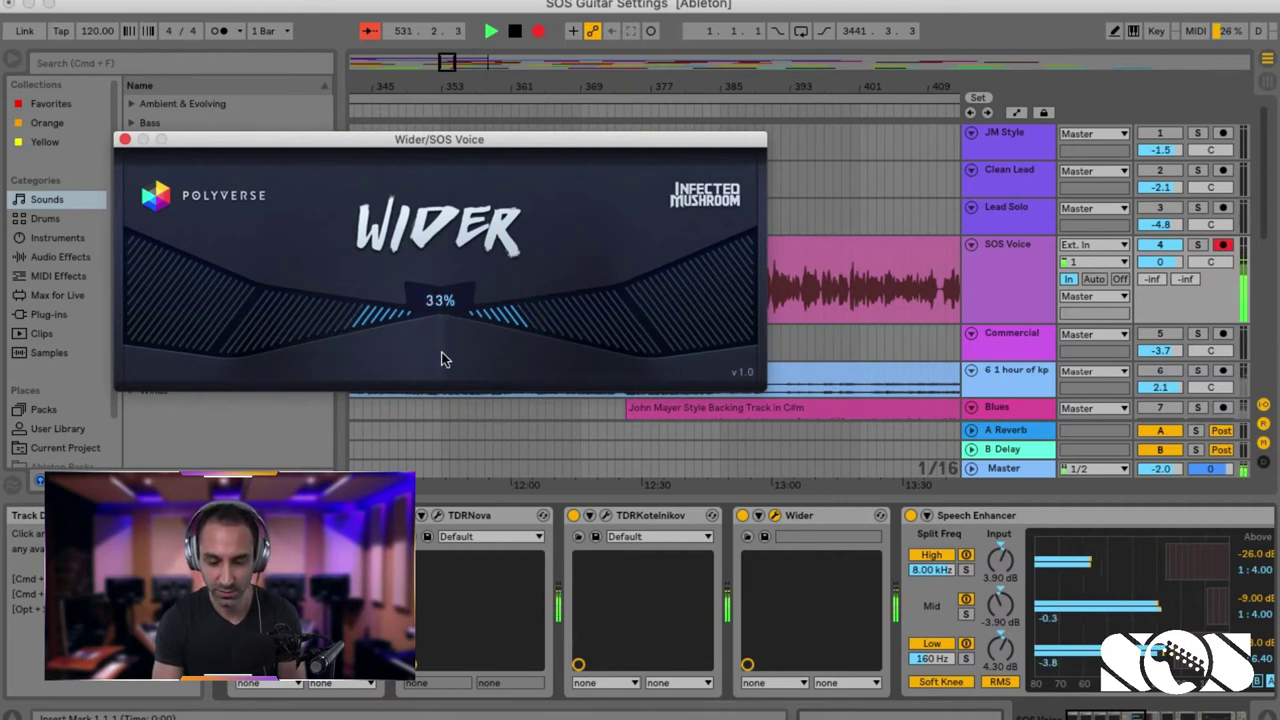
- Close the Wider window, scroll the arrangement, and check the File menu without choosing anything
click(124, 140)
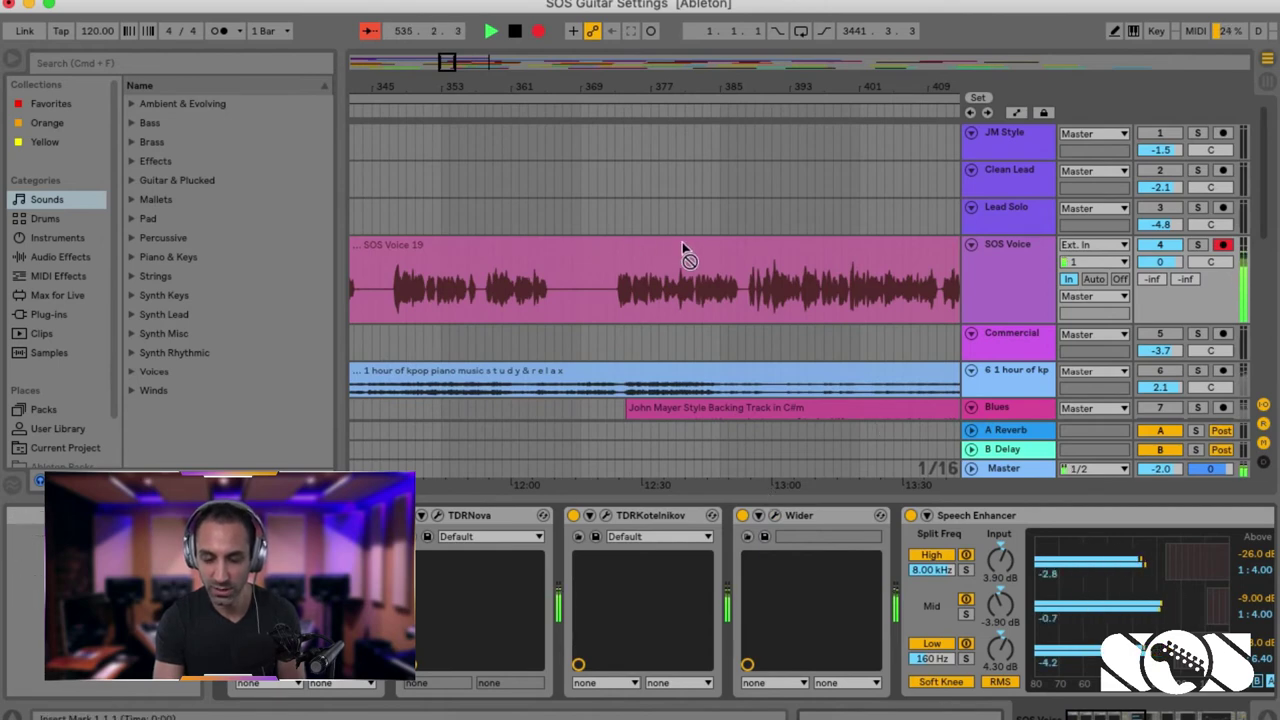
scroll(914, 341, down, 2)
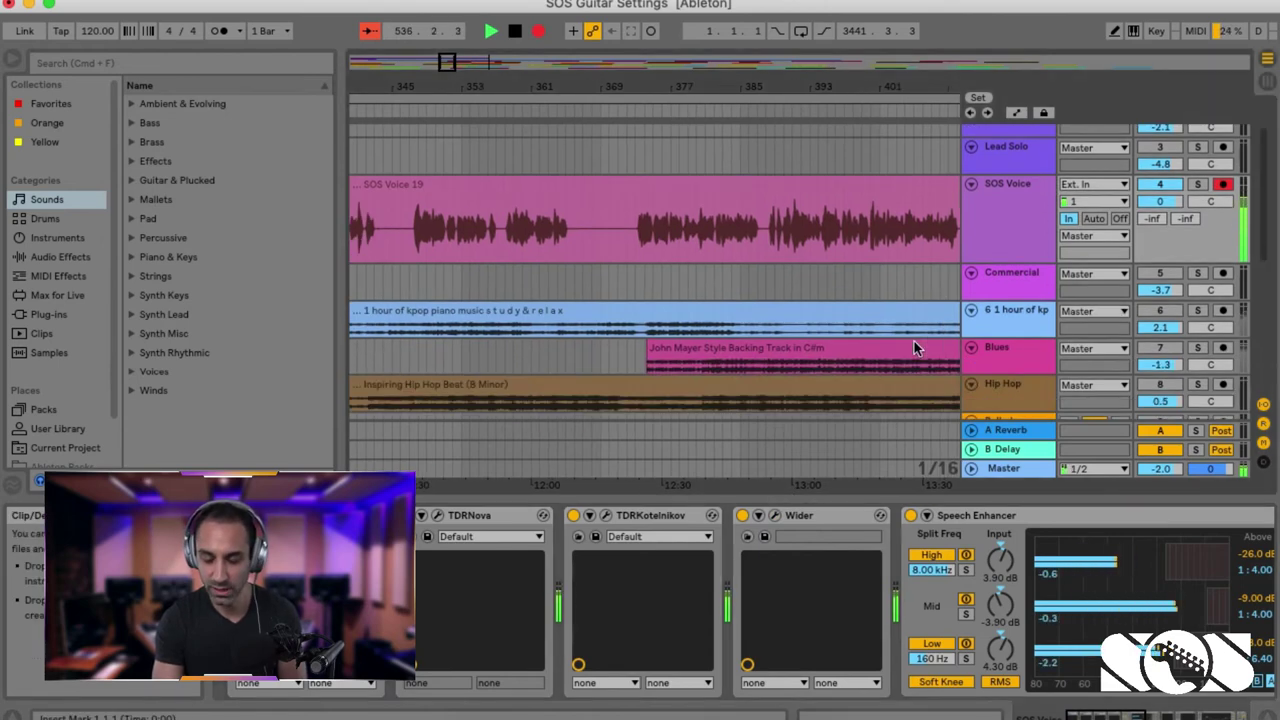
scroll(914, 341, up, 2)
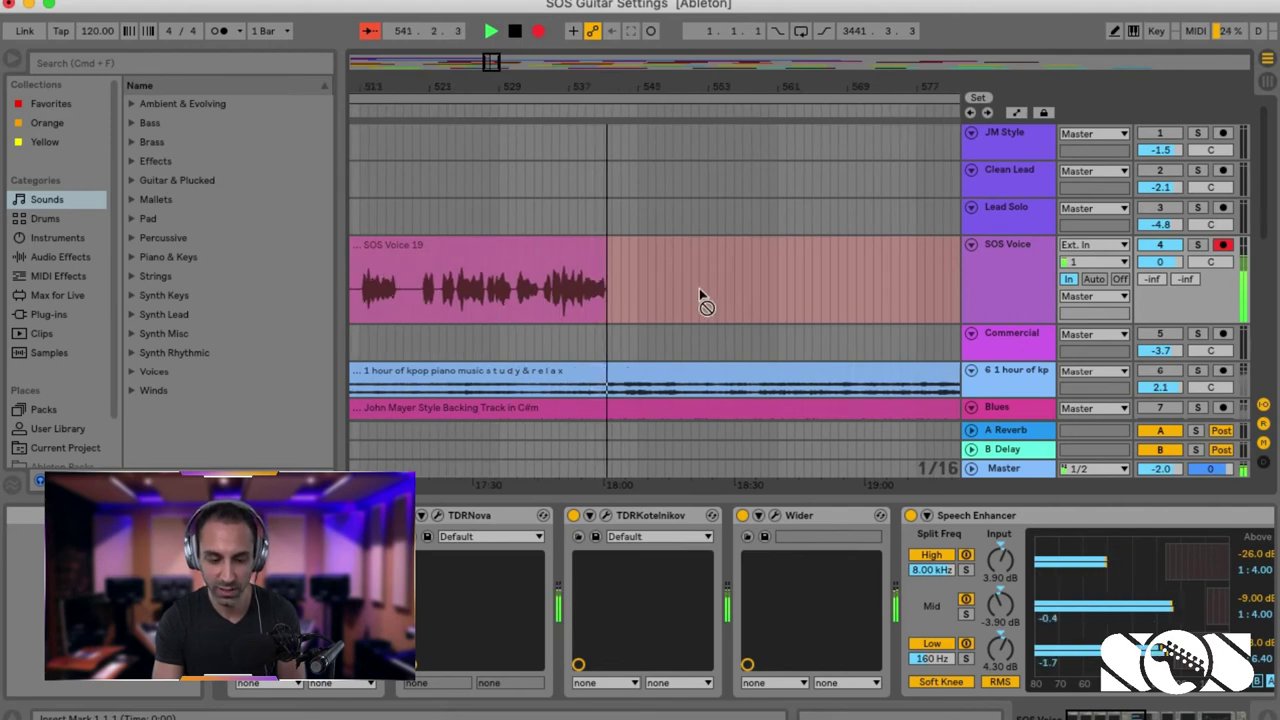
click(112, 2)
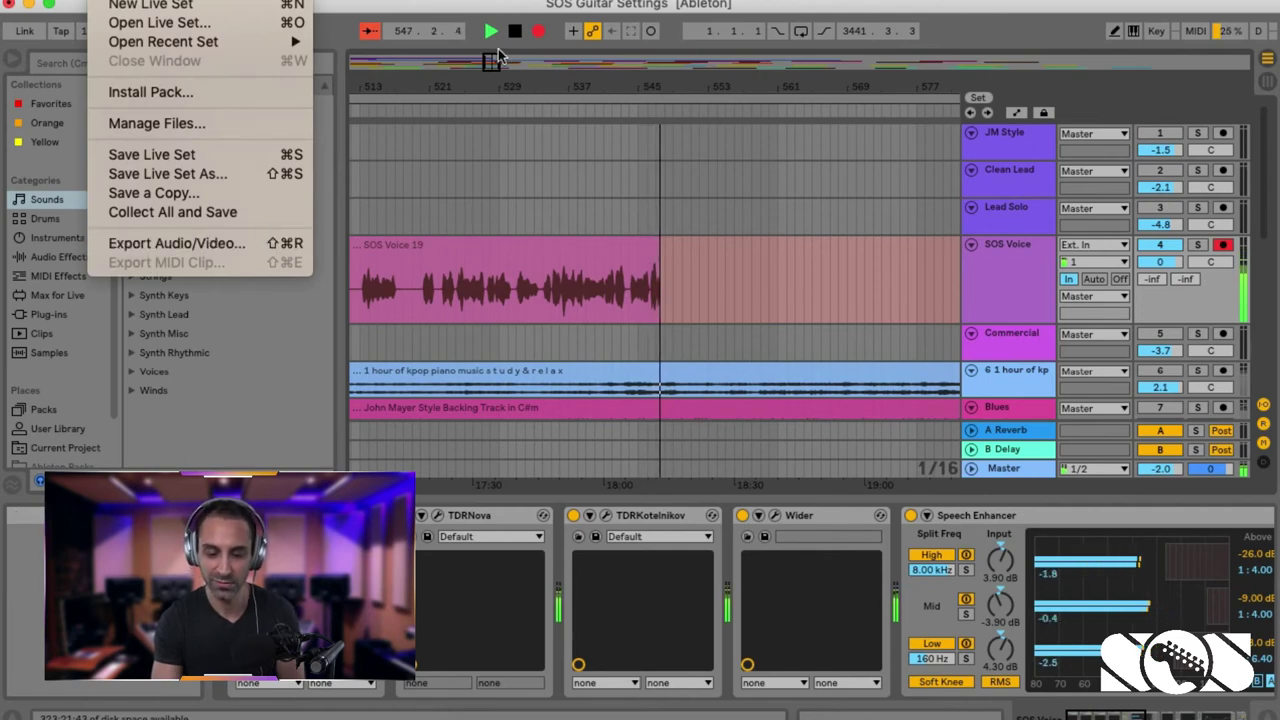
click(484, 2)
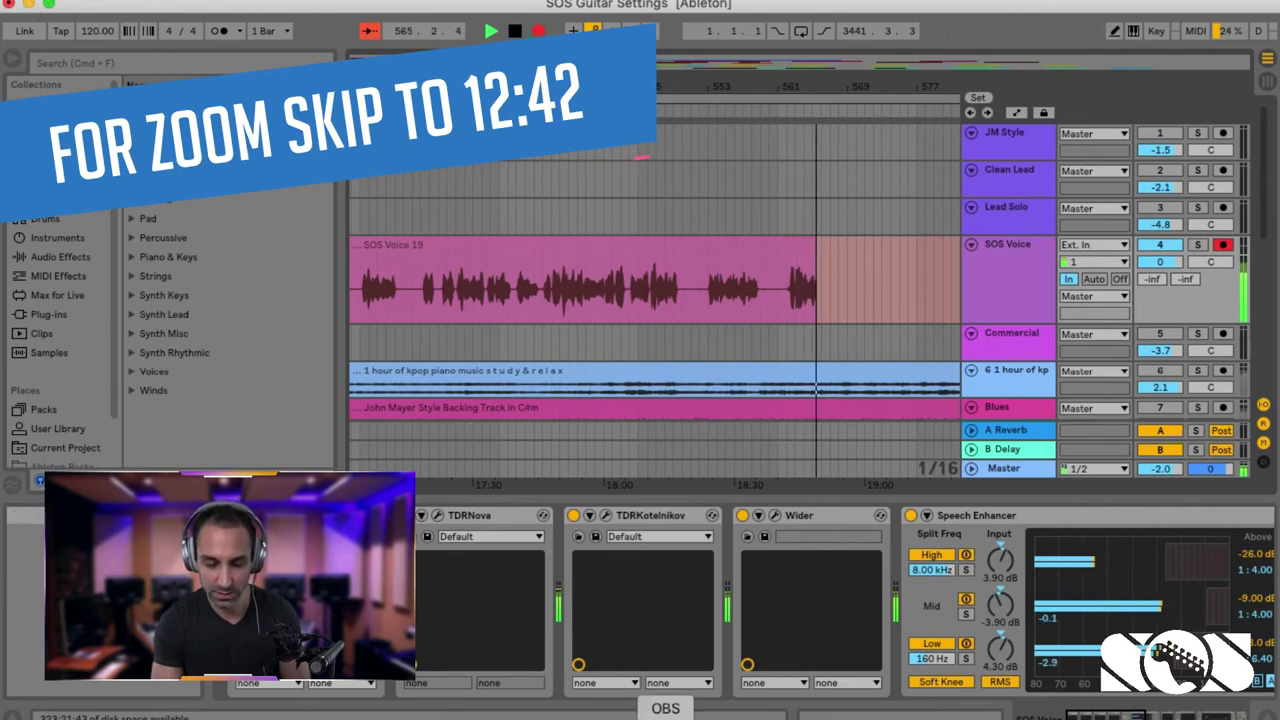
- In OBS, add an Audio Output Capture source and open its properties
click(676, 714)
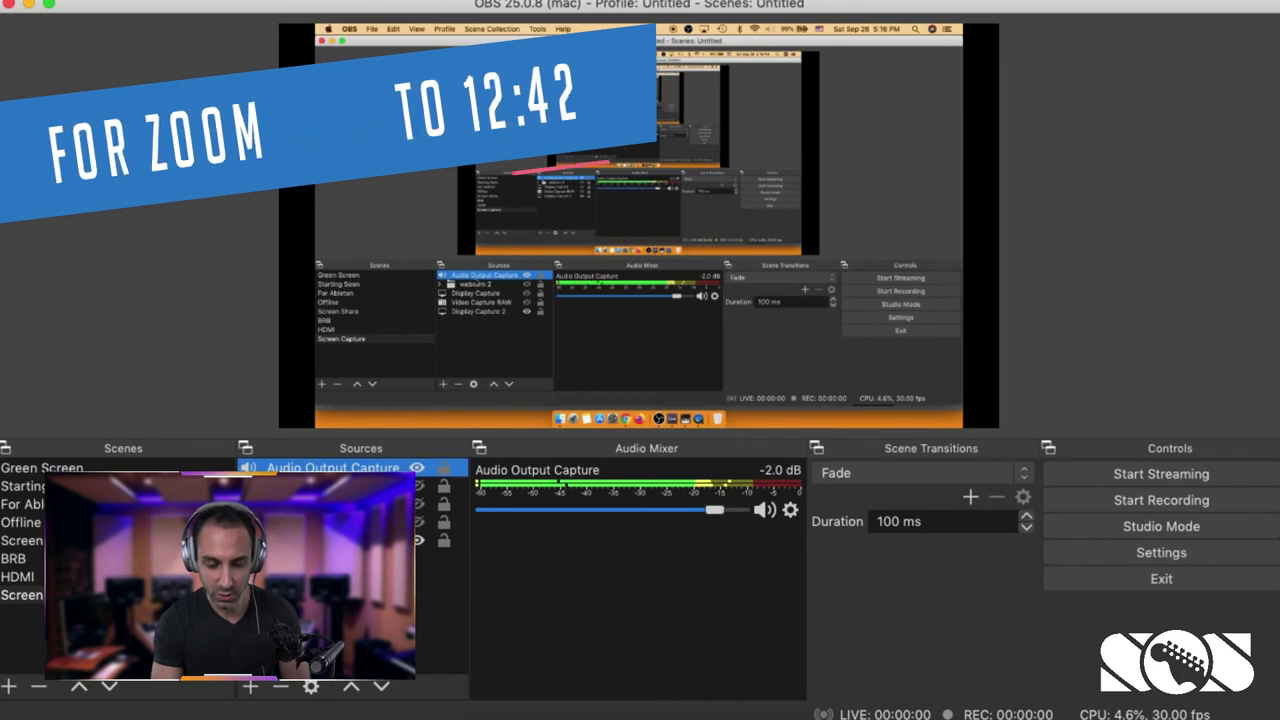
click(250, 688)
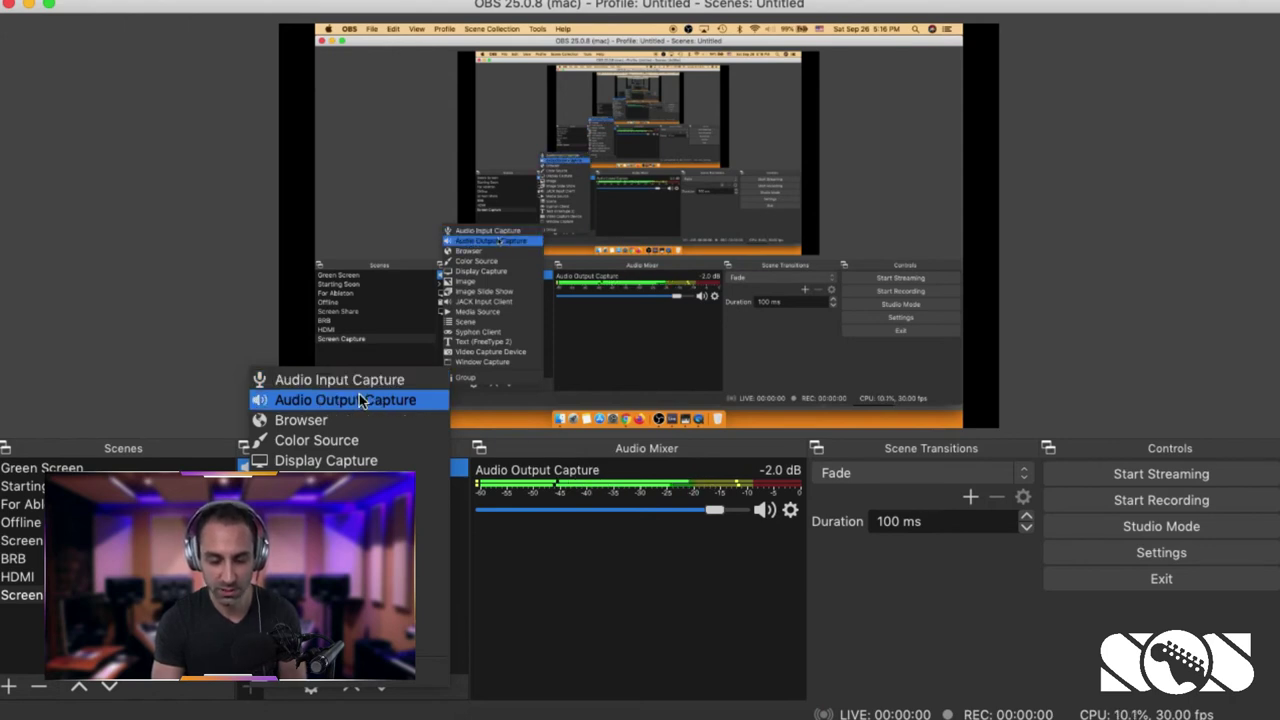
click(306, 402)
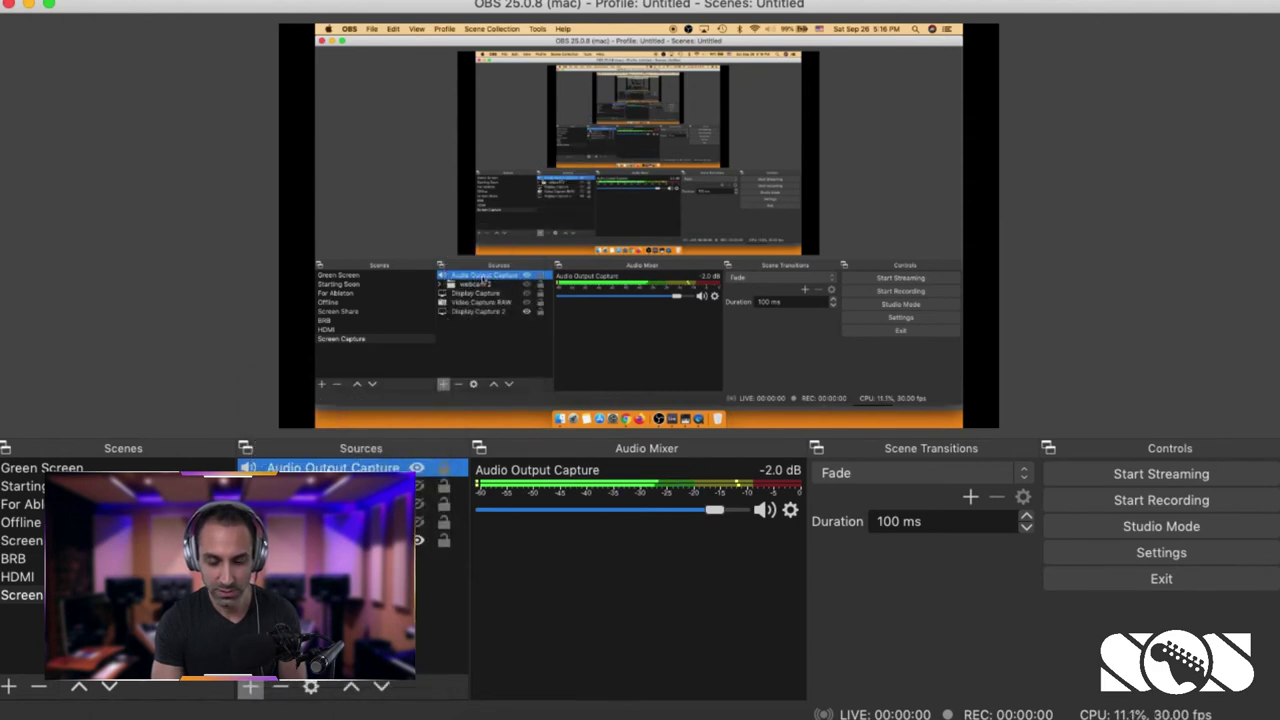
right_click(370, 470)
click(378, 469)
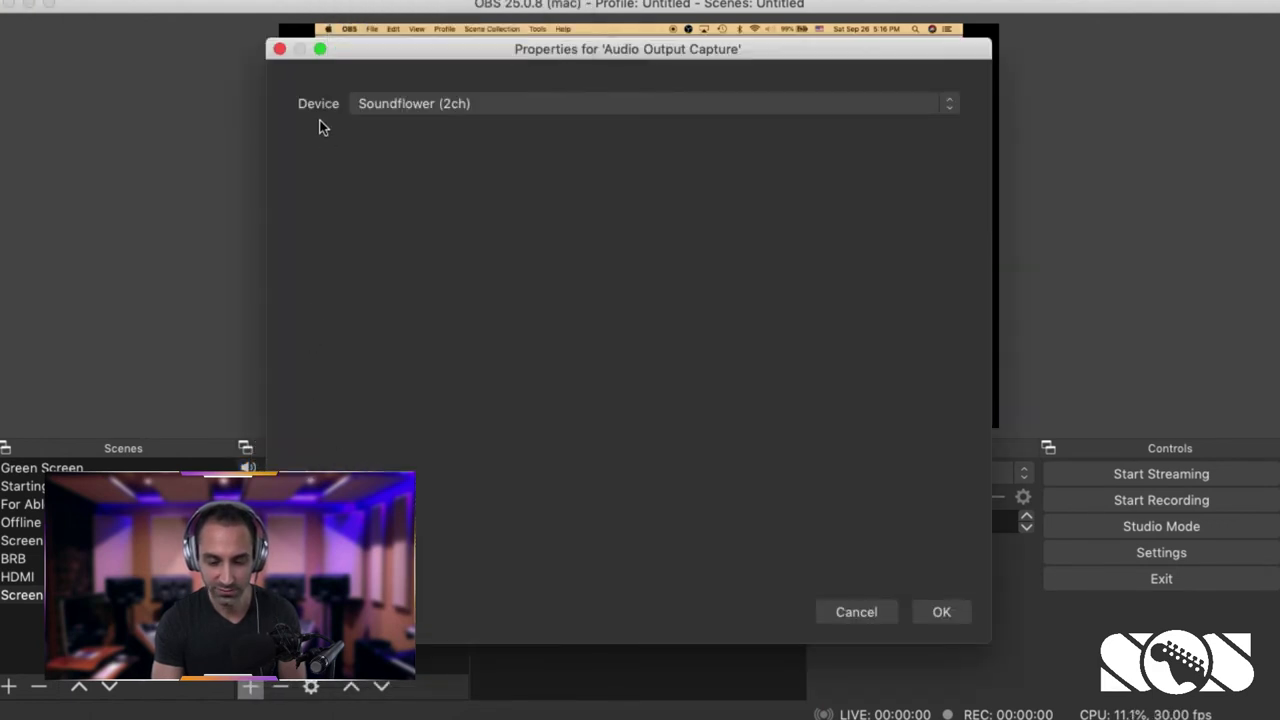
- Reselect Soundflower (2ch) as the Audio Output Capture device and confirm with OK
click(434, 106)
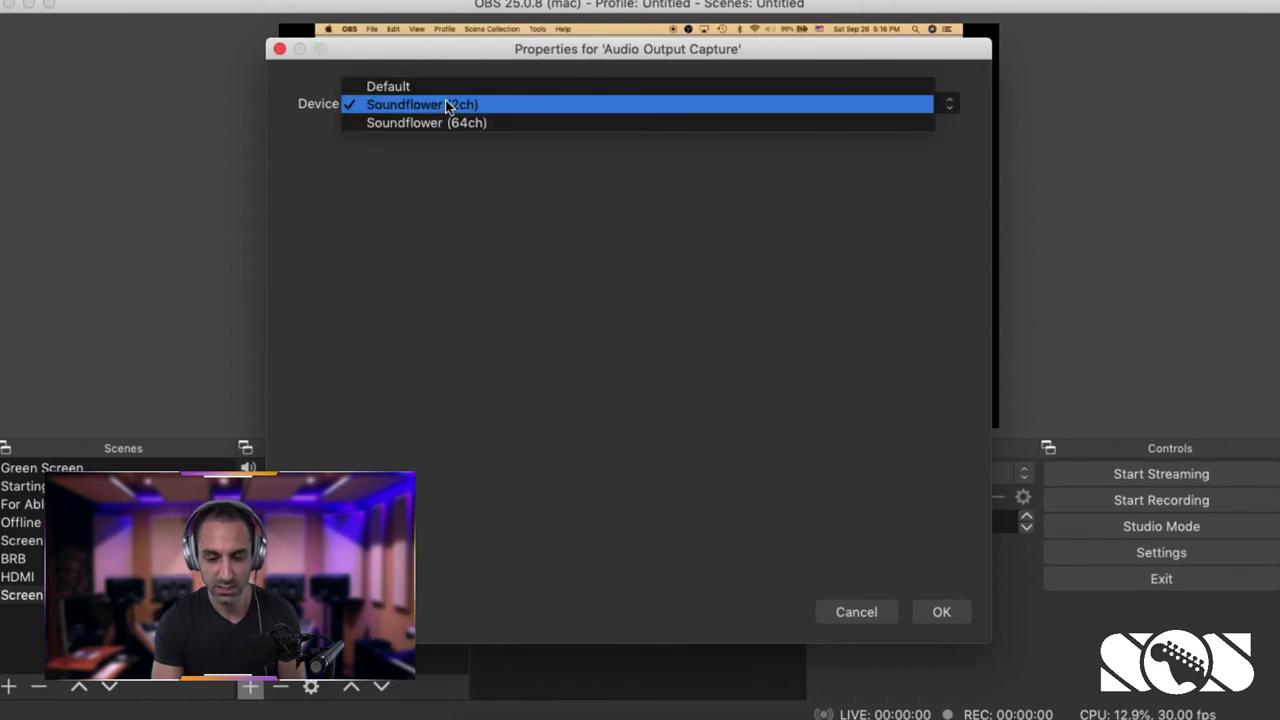
click(443, 106)
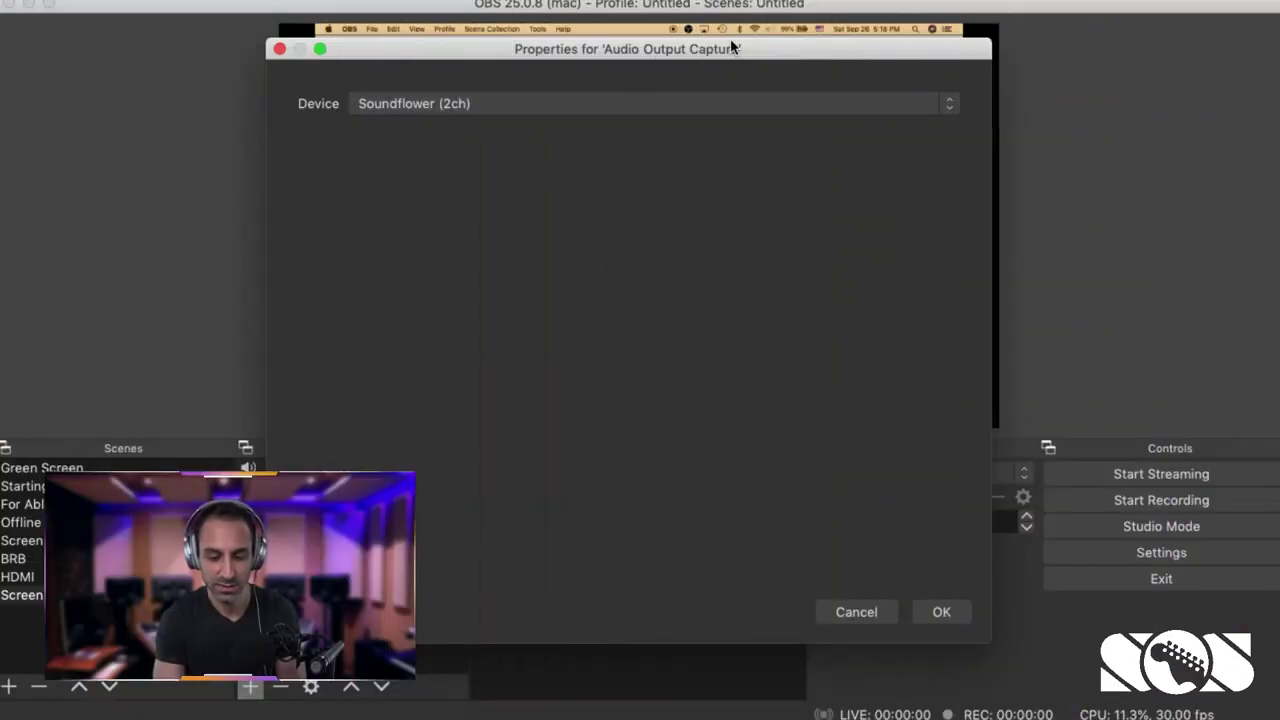
click(424, 106)
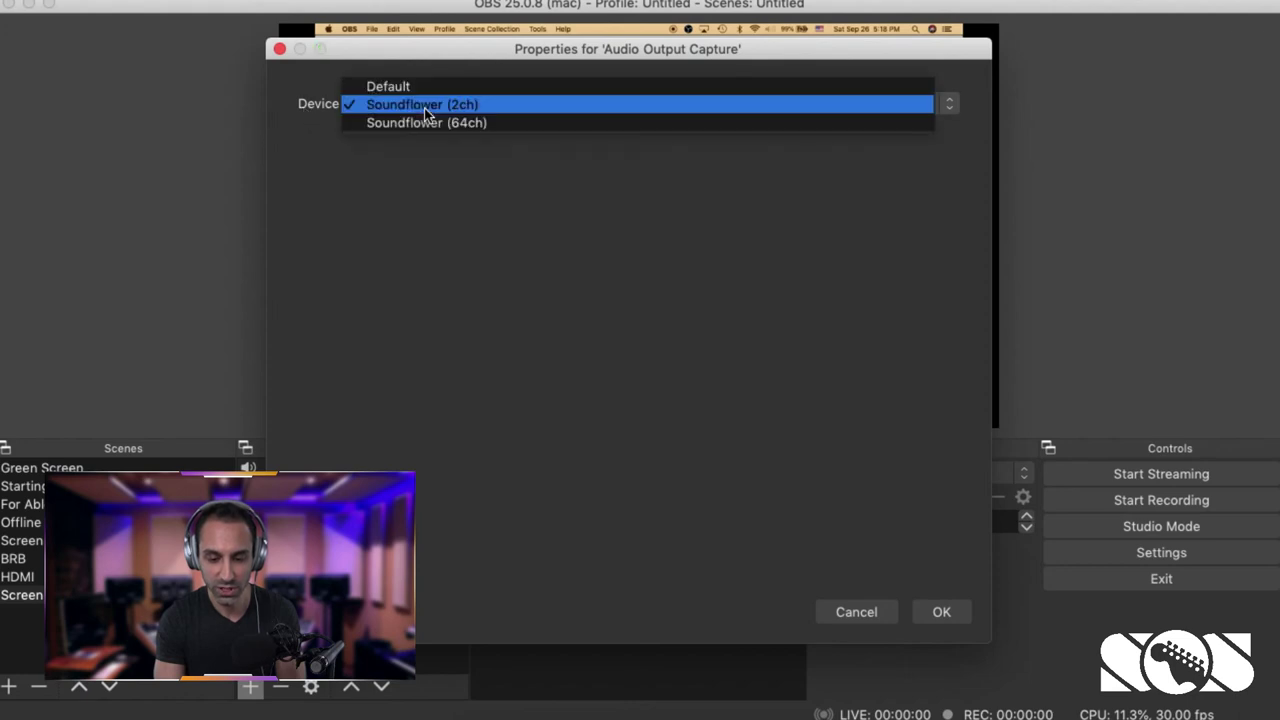
click(465, 106)
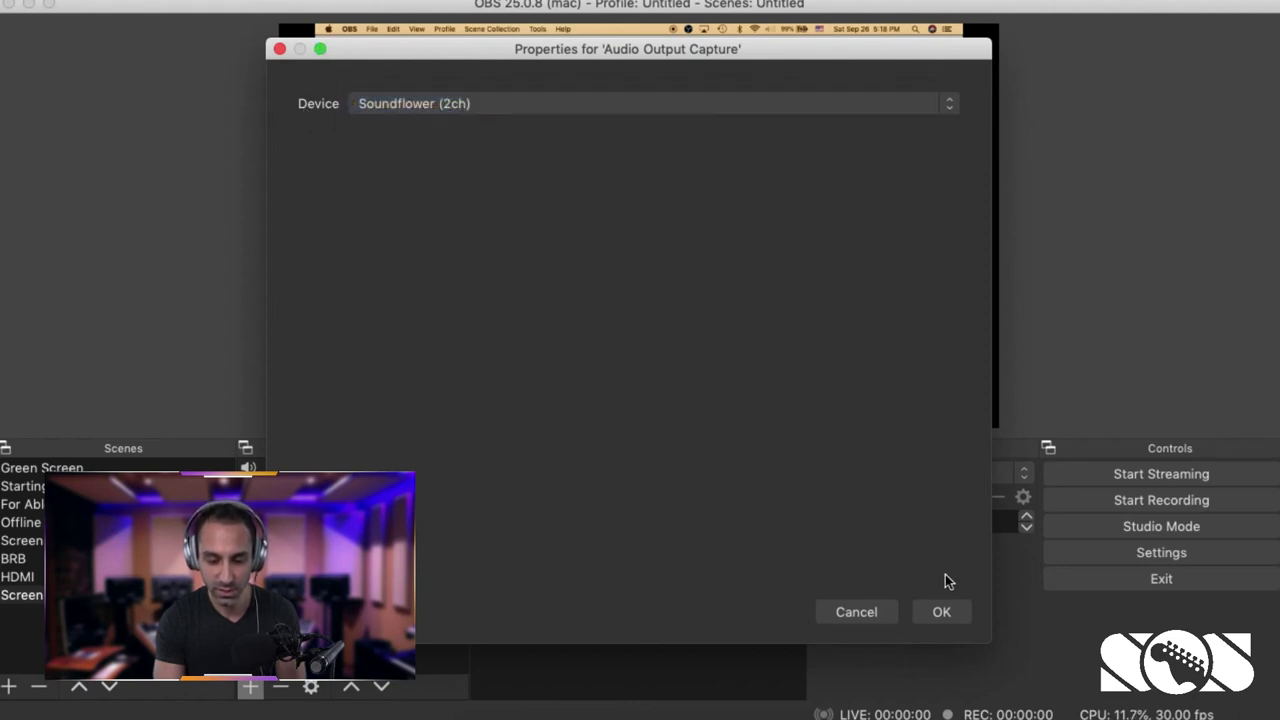
click(945, 612)
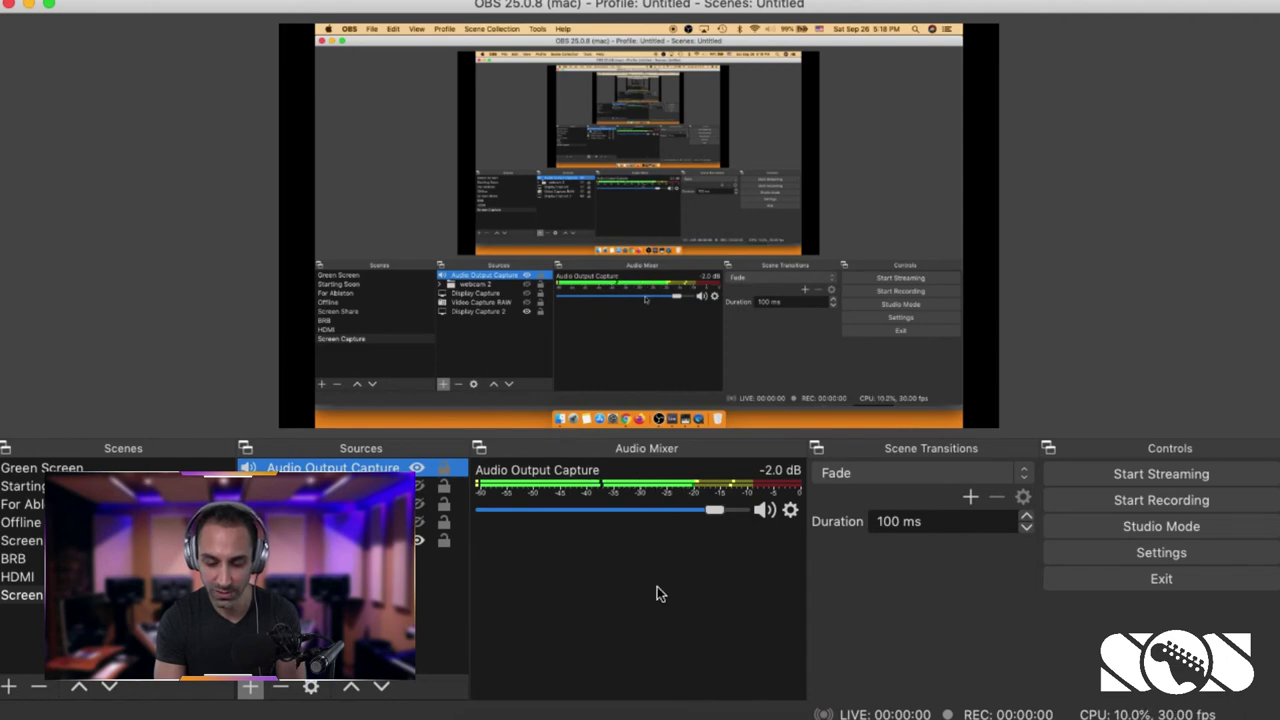
click(705, 718)
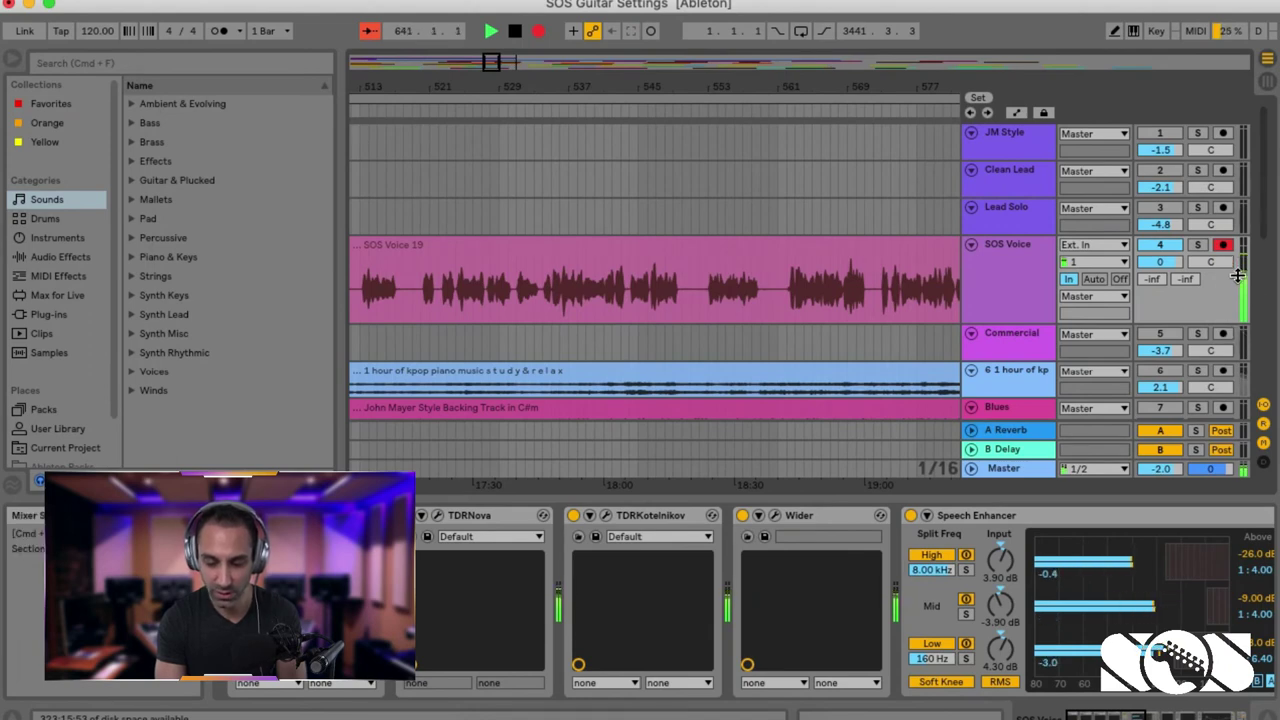
click(680, 714)
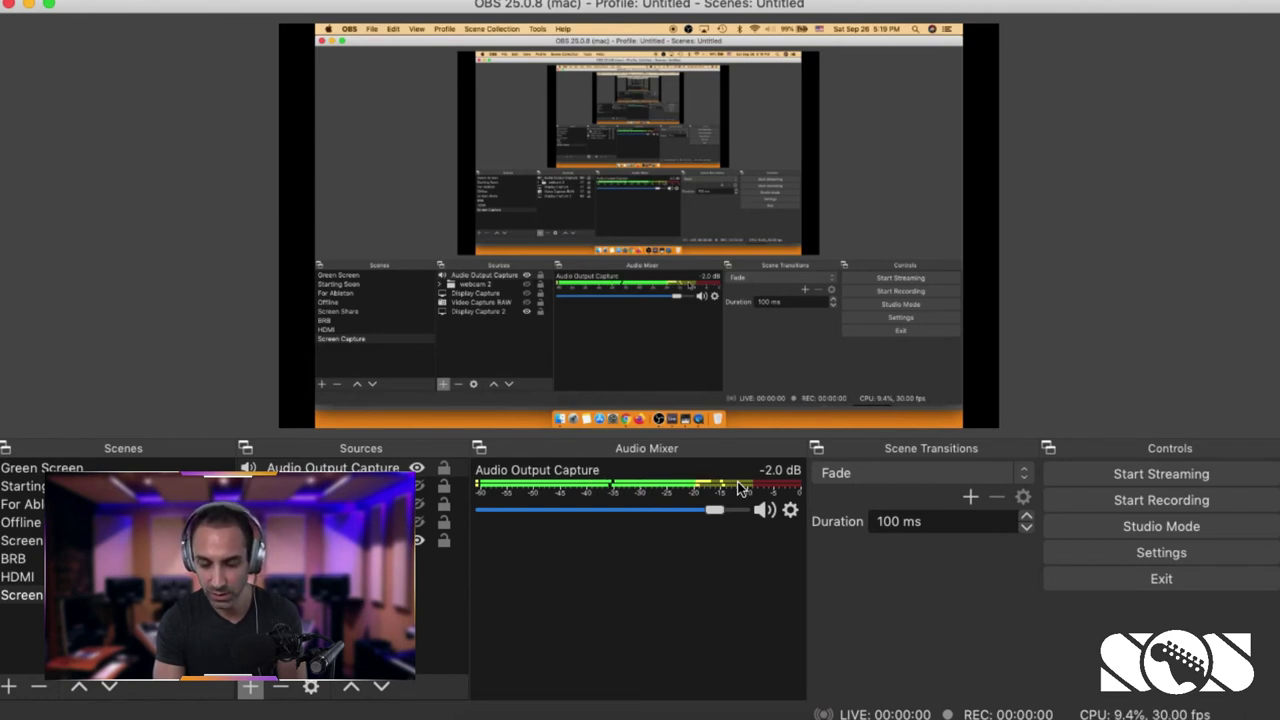
right_click(740, 487)
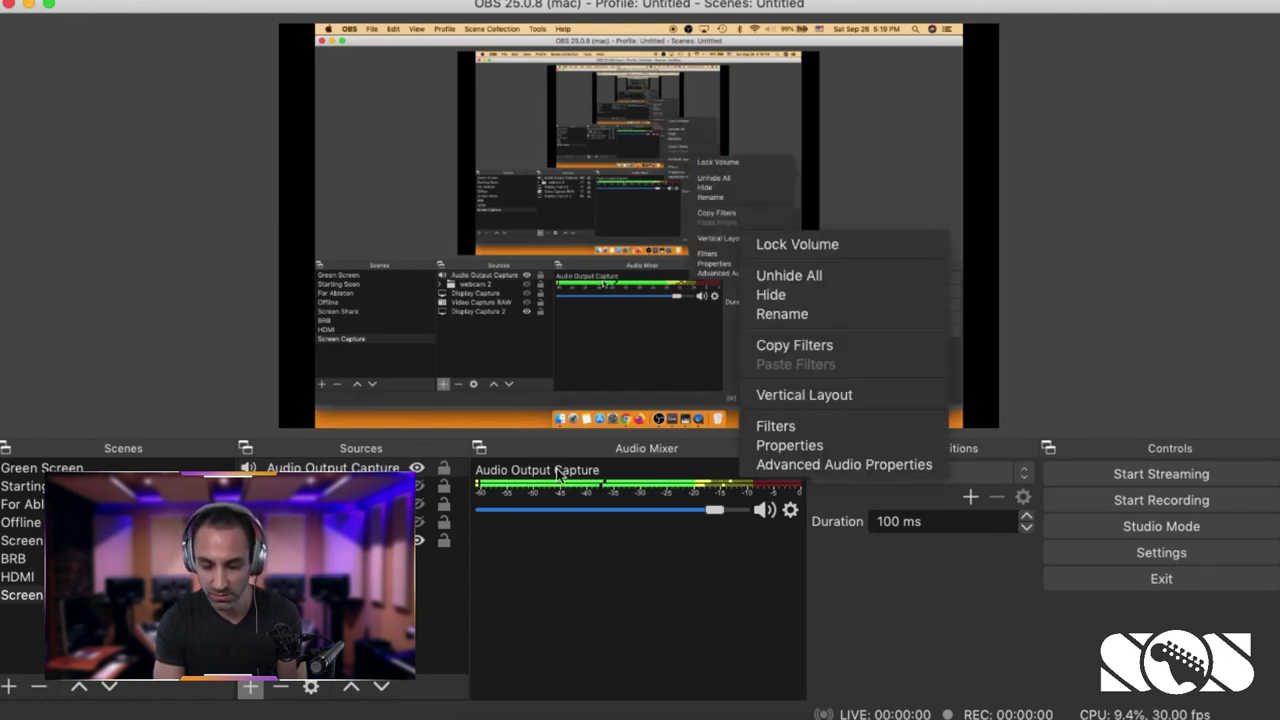
click(786, 466)
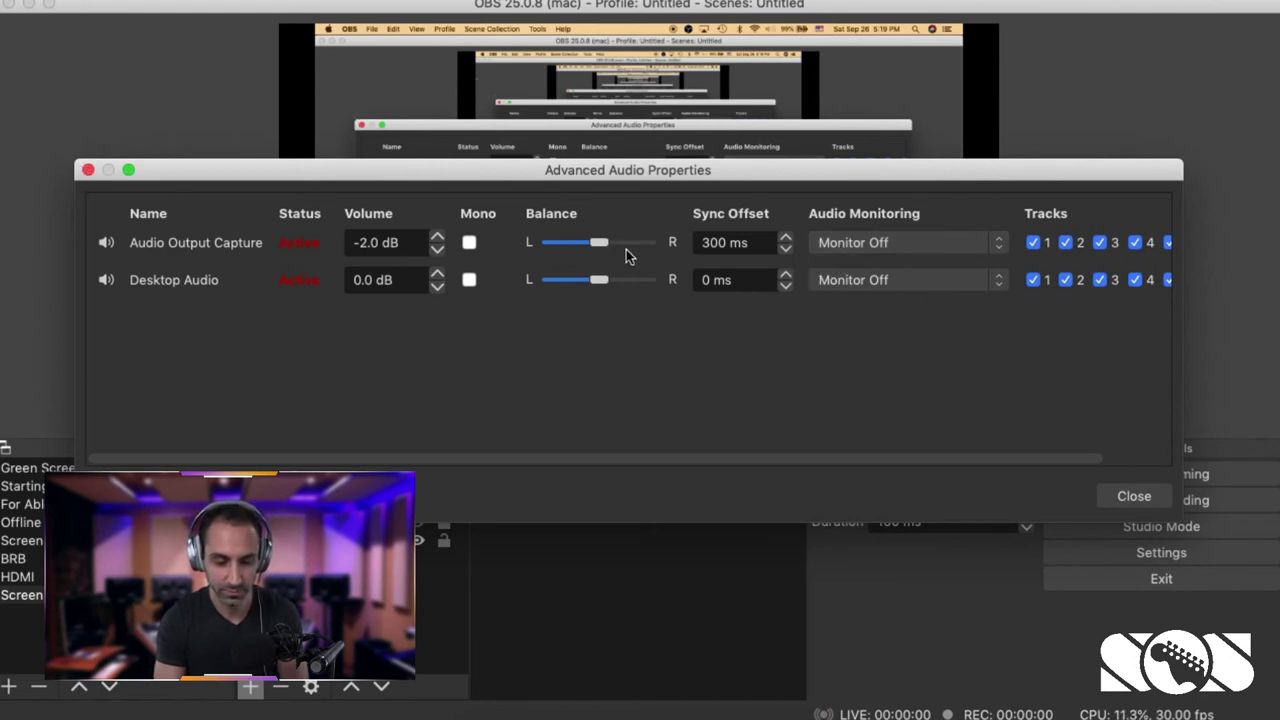
click(88, 170)
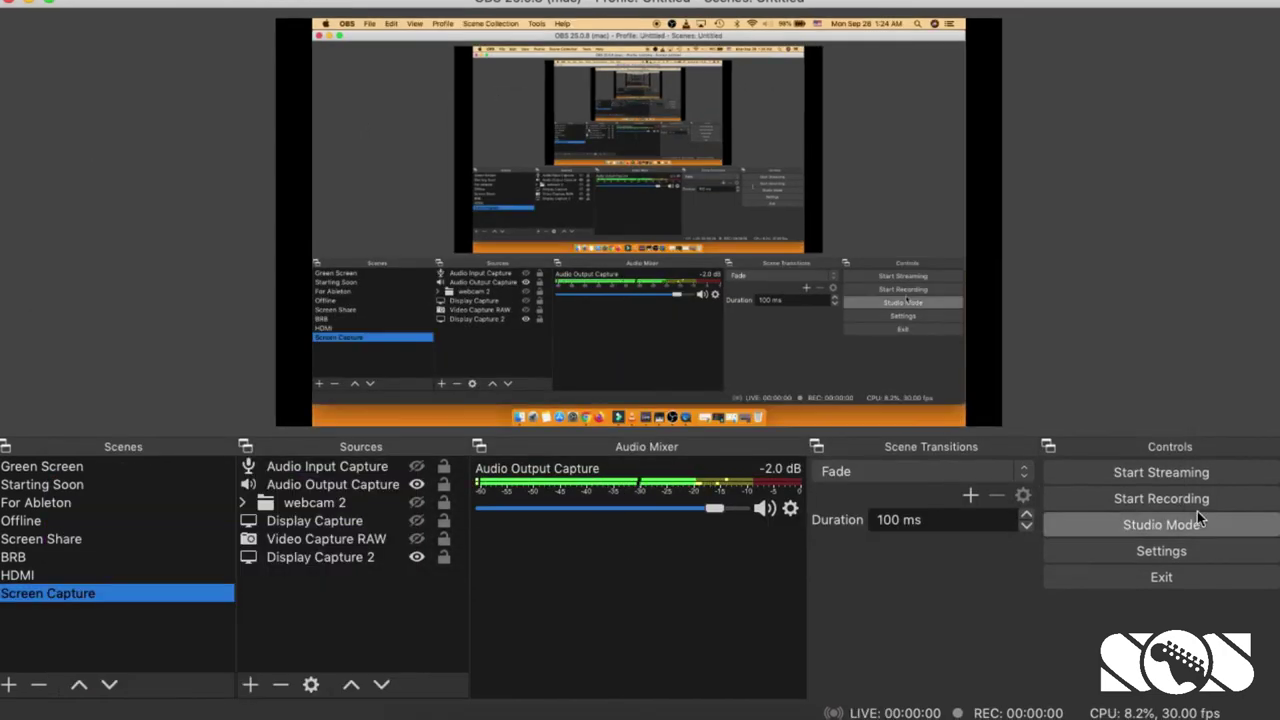
- In OBS Settings > Audio, set Desktop Audio to Soundflower (2ch) and save
click(1176, 546)
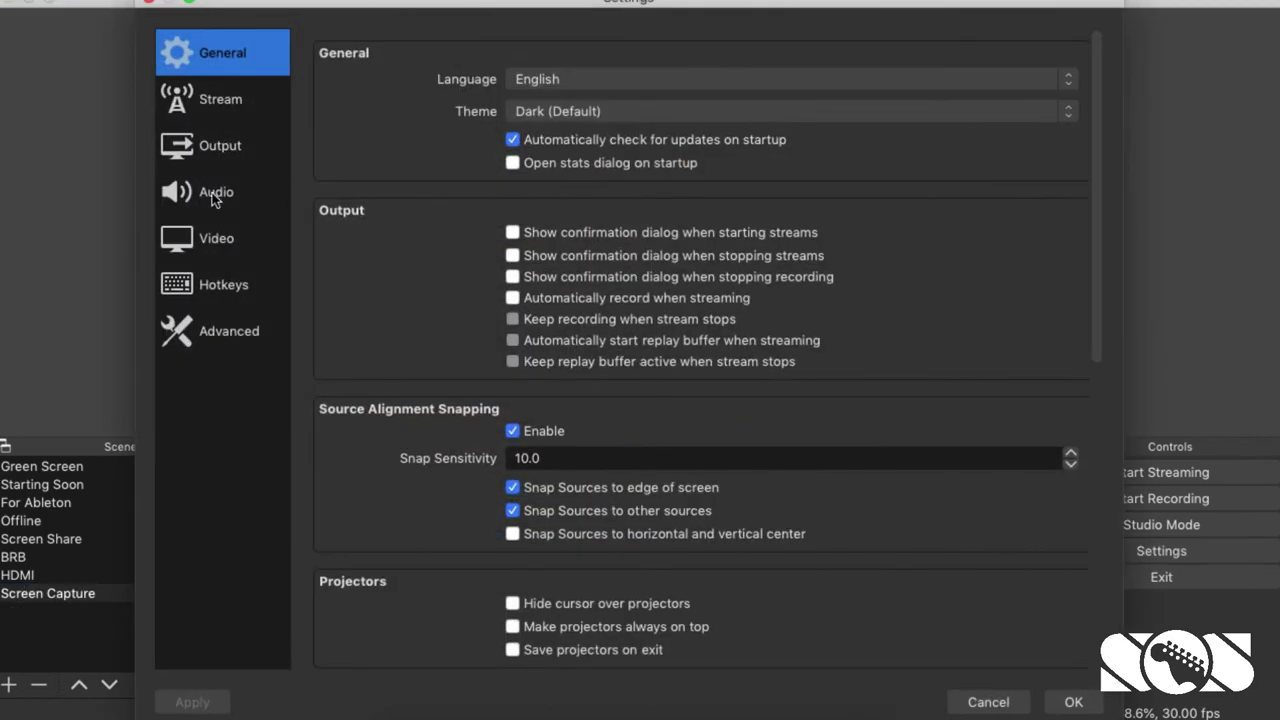
click(214, 196)
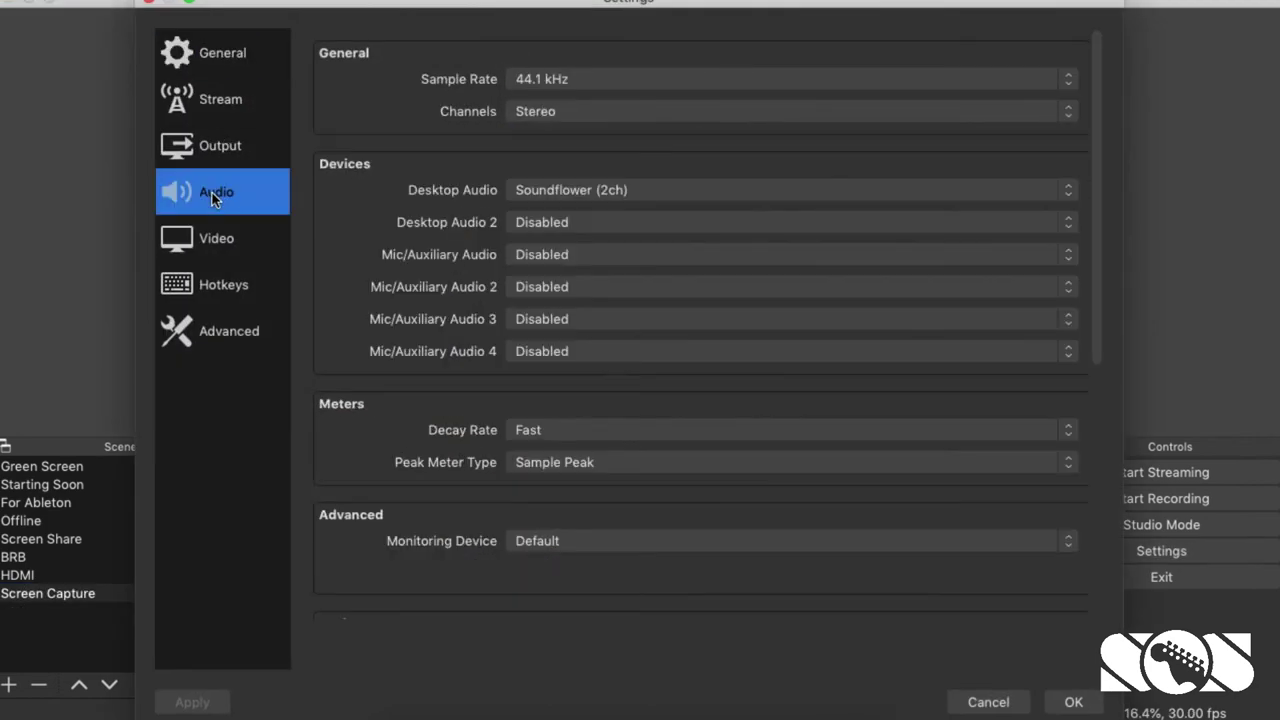
click(546, 191)
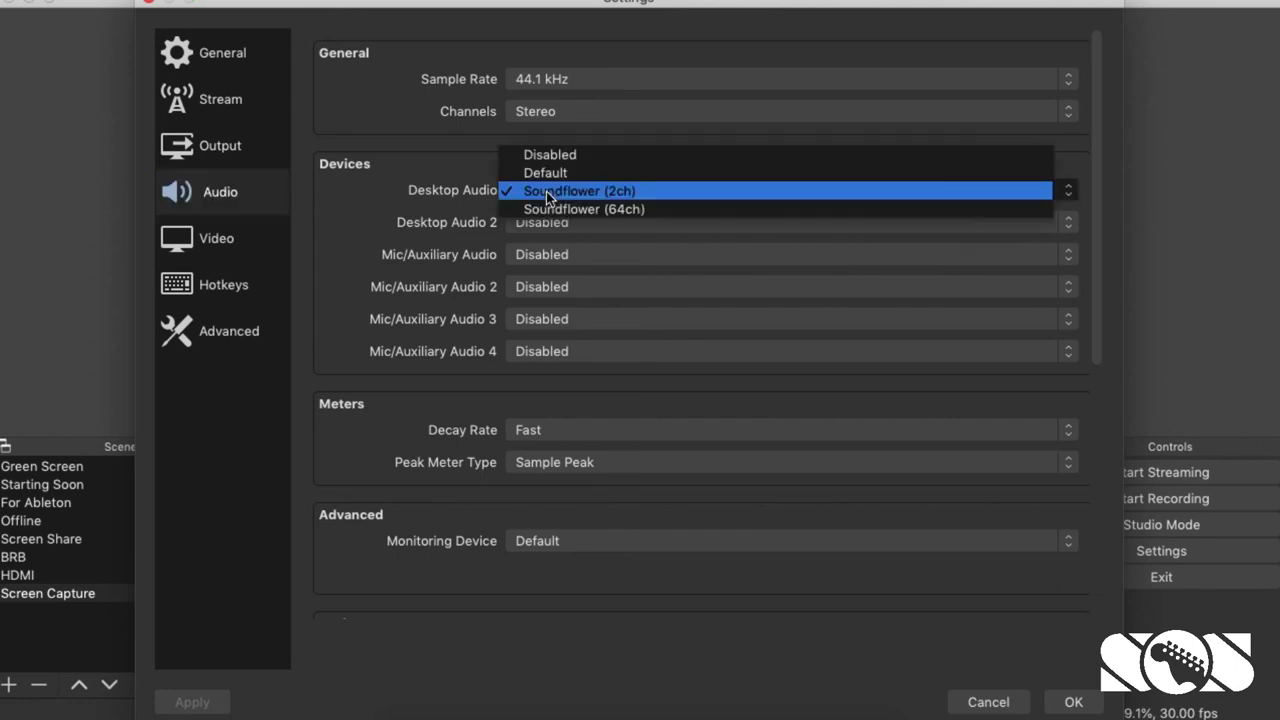
click(568, 191)
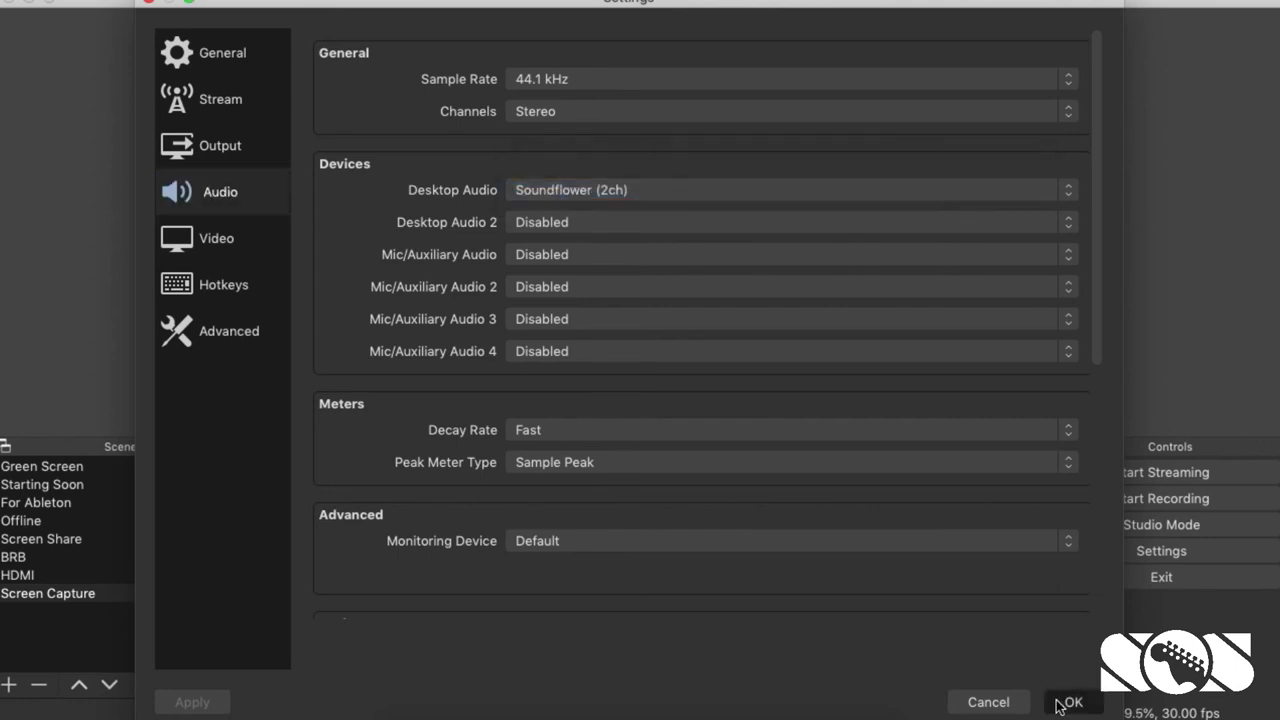
click(1063, 700)
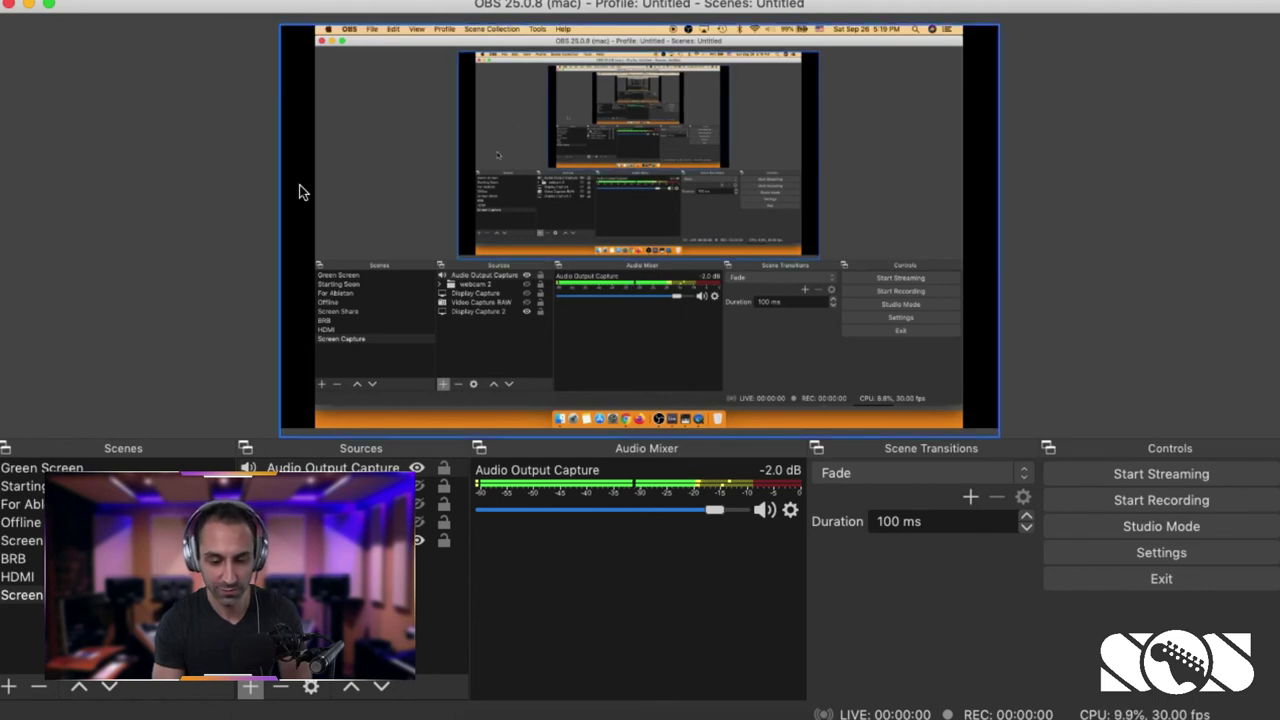
- Set Zoom's microphone to Soundflower (2ch) in its Audio preferences
click(234, 277)
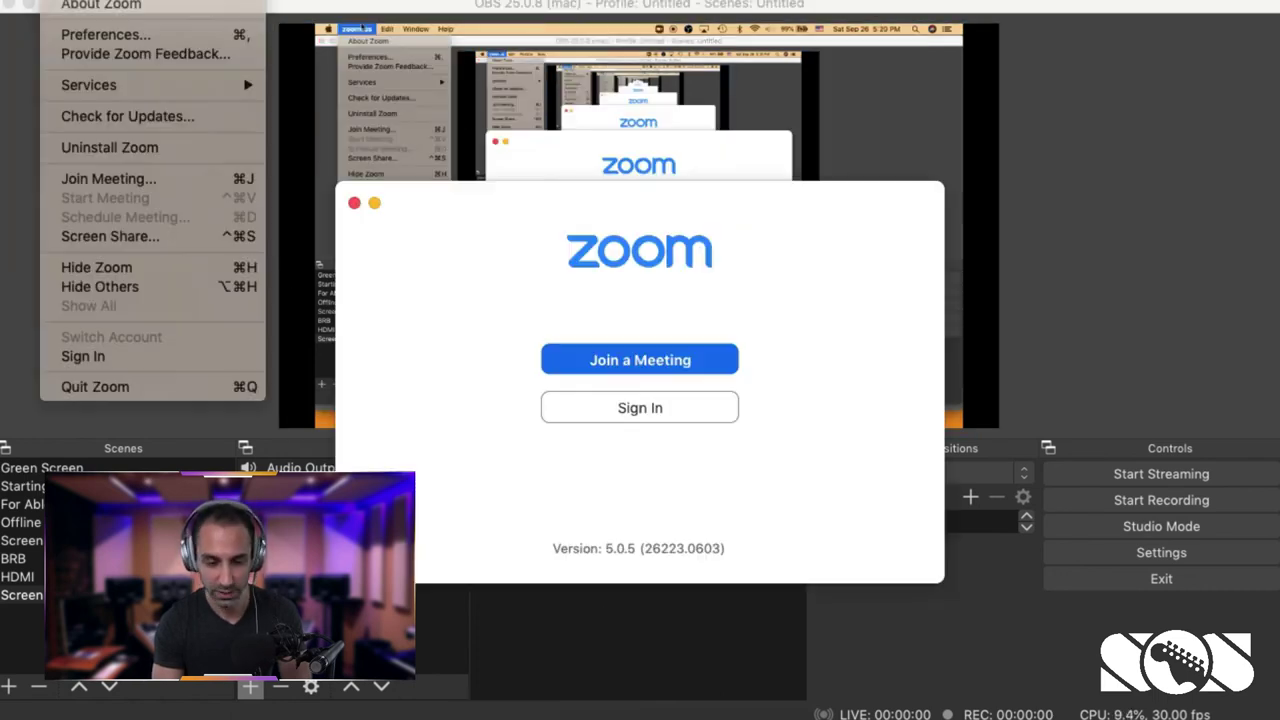
click(526, 328)
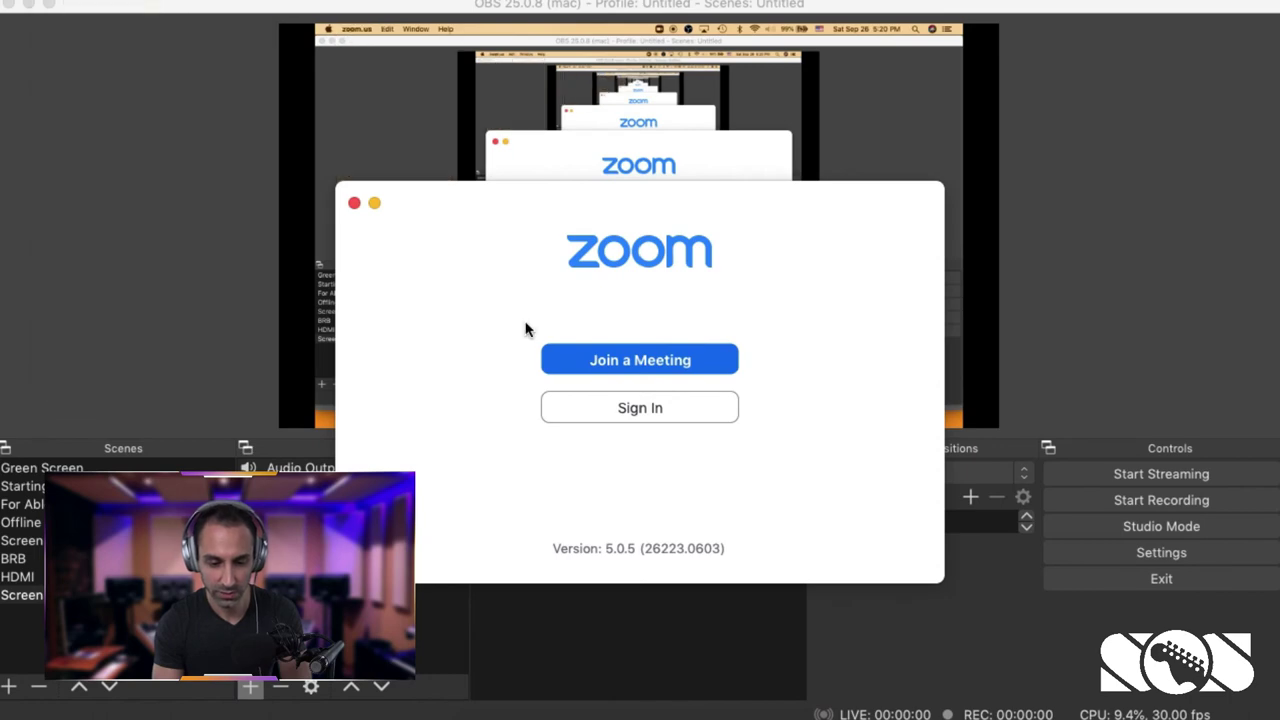
click(62, 2)
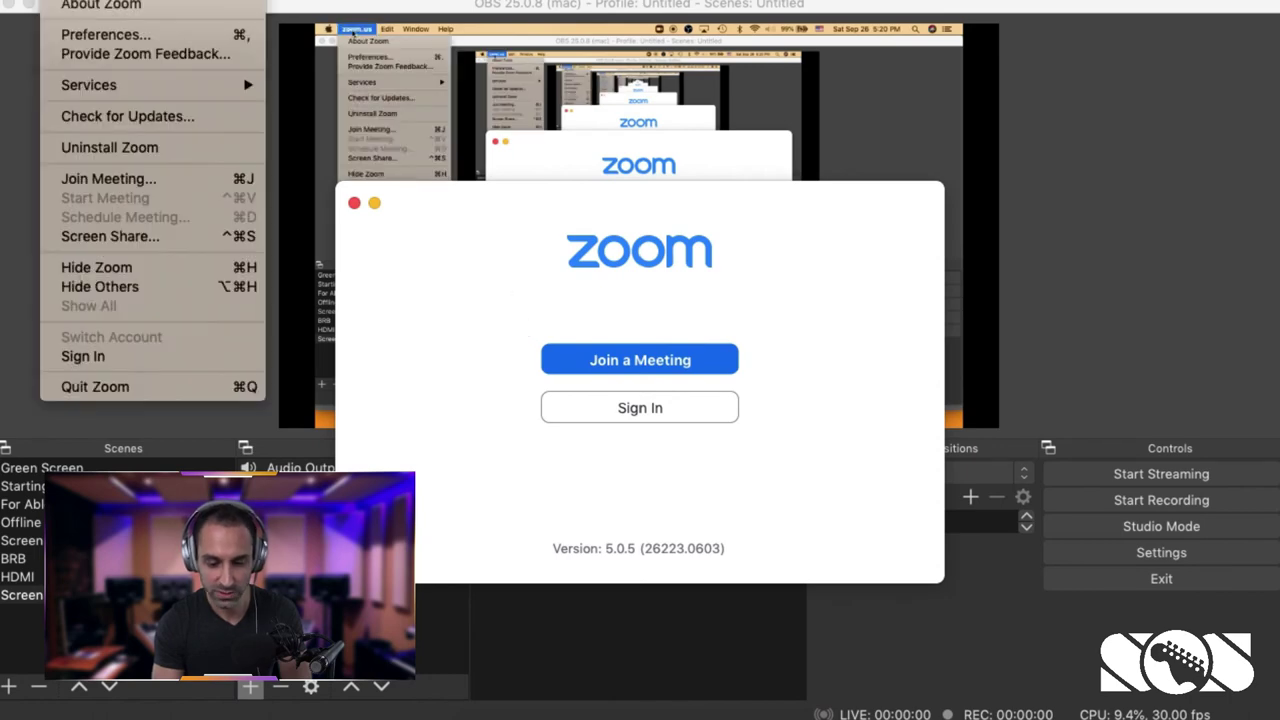
click(88, 36)
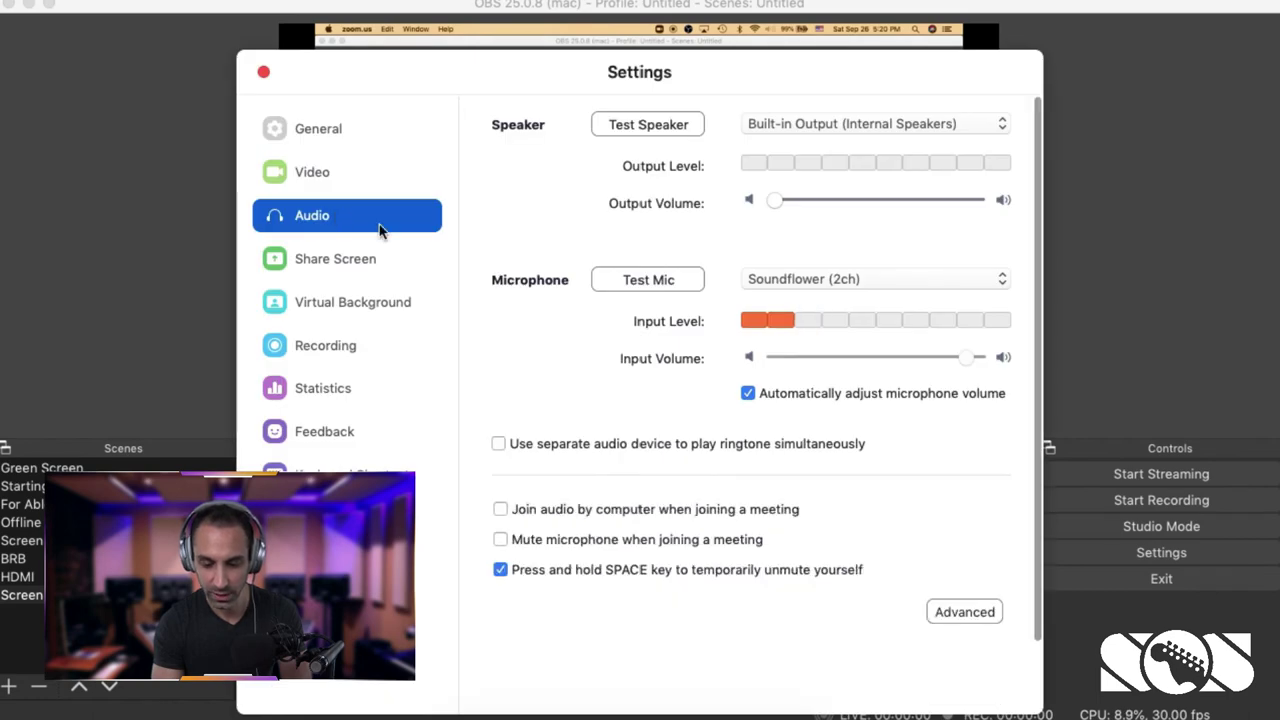
click(859, 279)
click(841, 280)
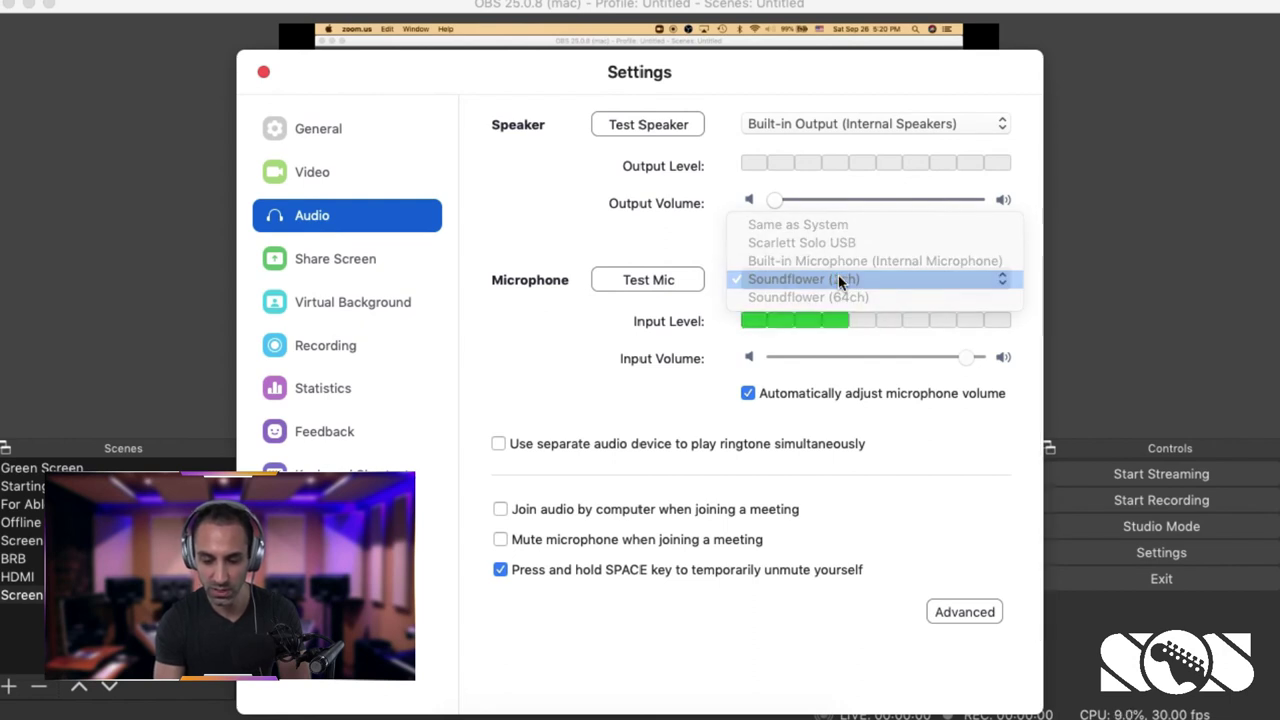